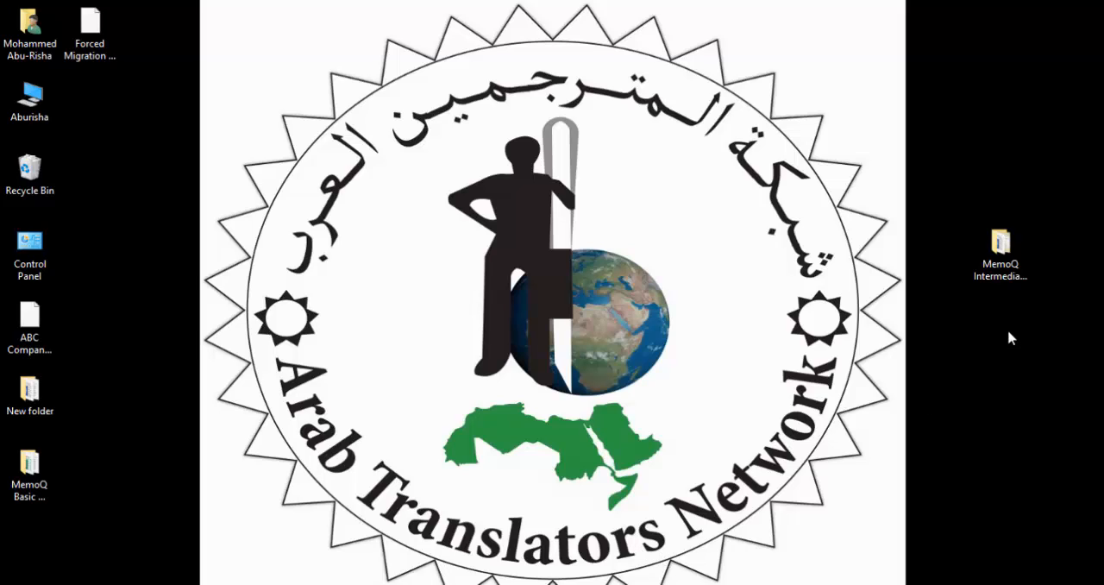
Open the Source text English document from the Playground subfolder of the MemoQ Intermediate Skills folder.
{"action": "double_click", "coordinate": [997, 274]}
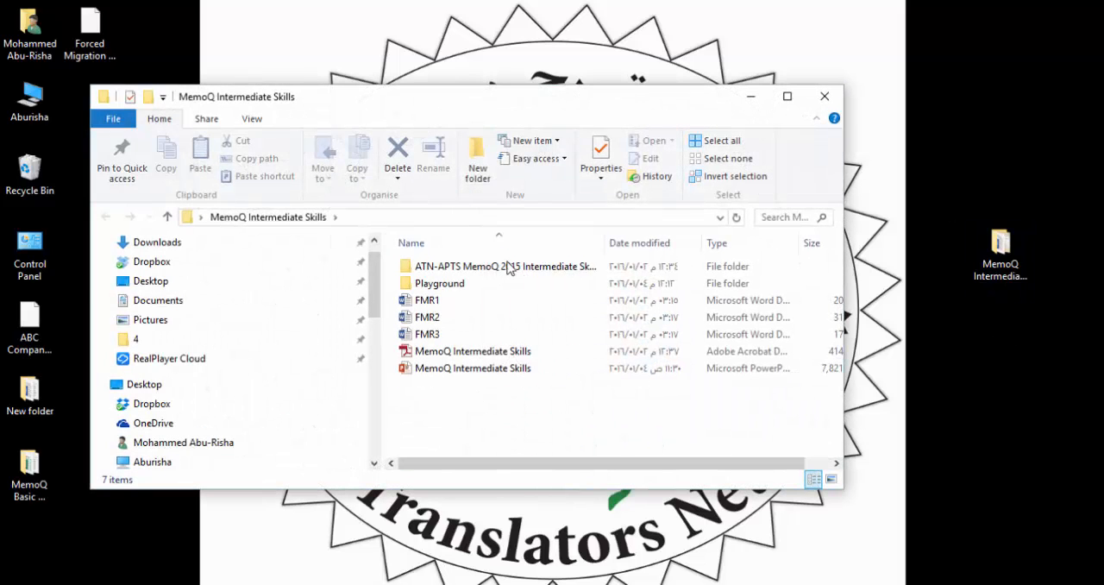
{"action": "double_click", "coordinate": [455, 288]}
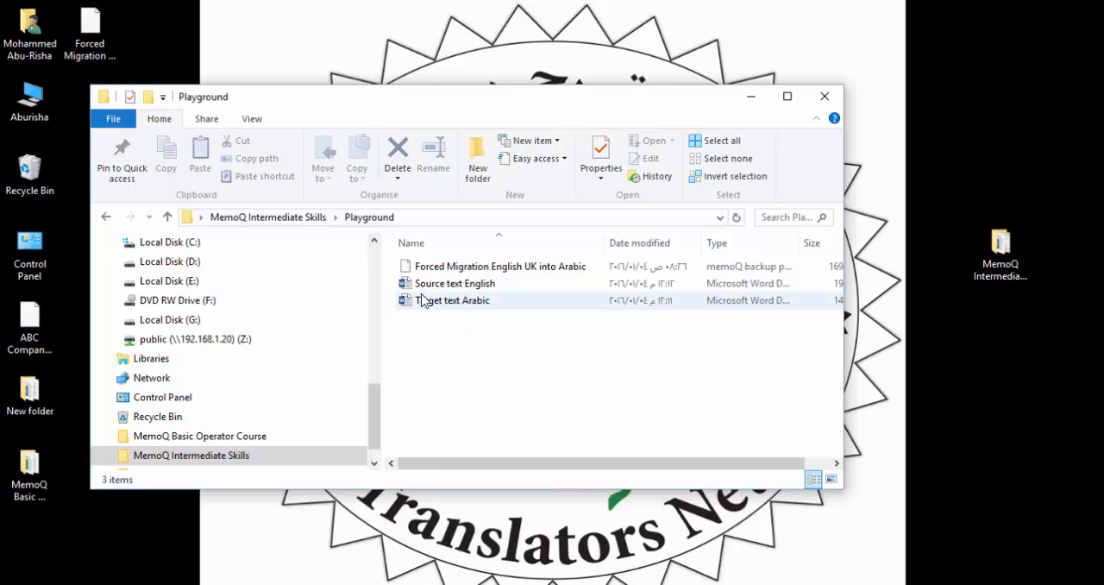
{"action": "left_click", "coordinate": [471, 289]}
{"action": "double_click", "coordinate": [435, 286]}
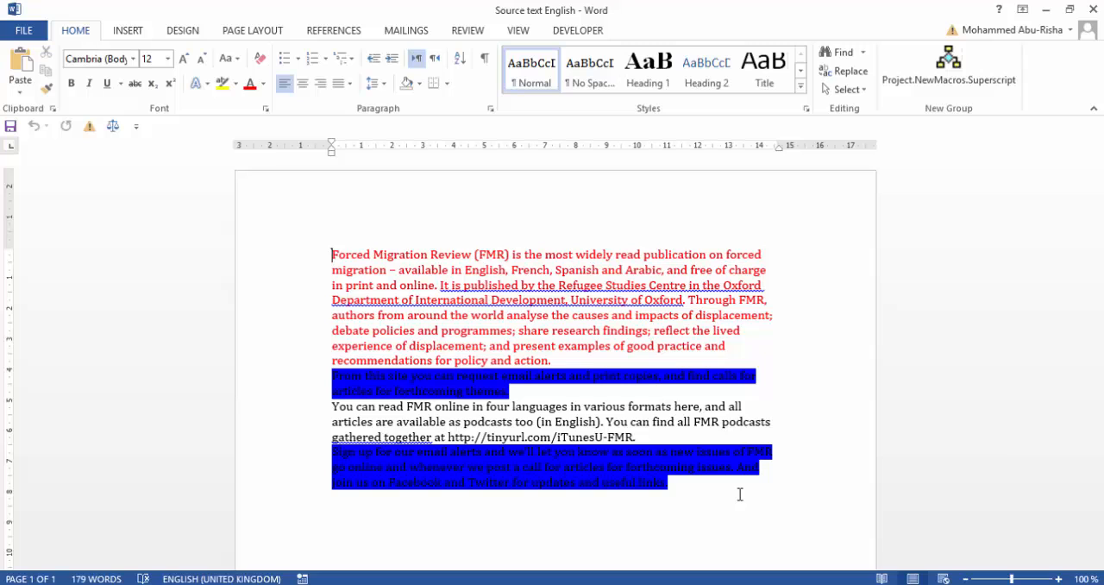
Cut the entire English text and paste it back as unformatted text, then save and leave the document.
{"action": "key", "text": "ctrl+a"}
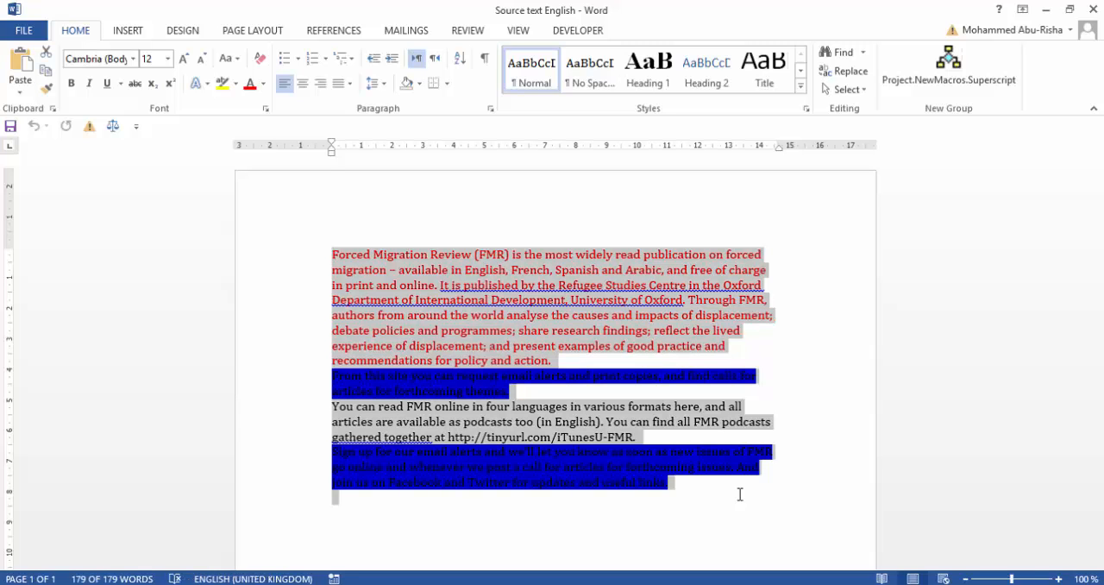
{"action": "key", "text": "ctrl+x"}
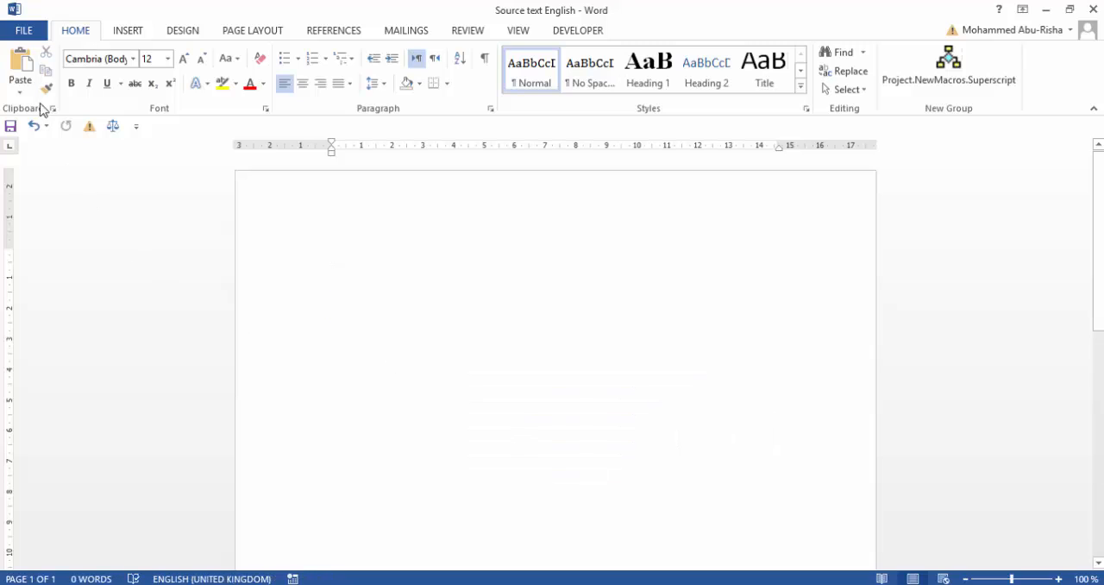
{"action": "left_click", "coordinate": [20, 87]}
{"action": "left_click", "coordinate": [66, 131]}
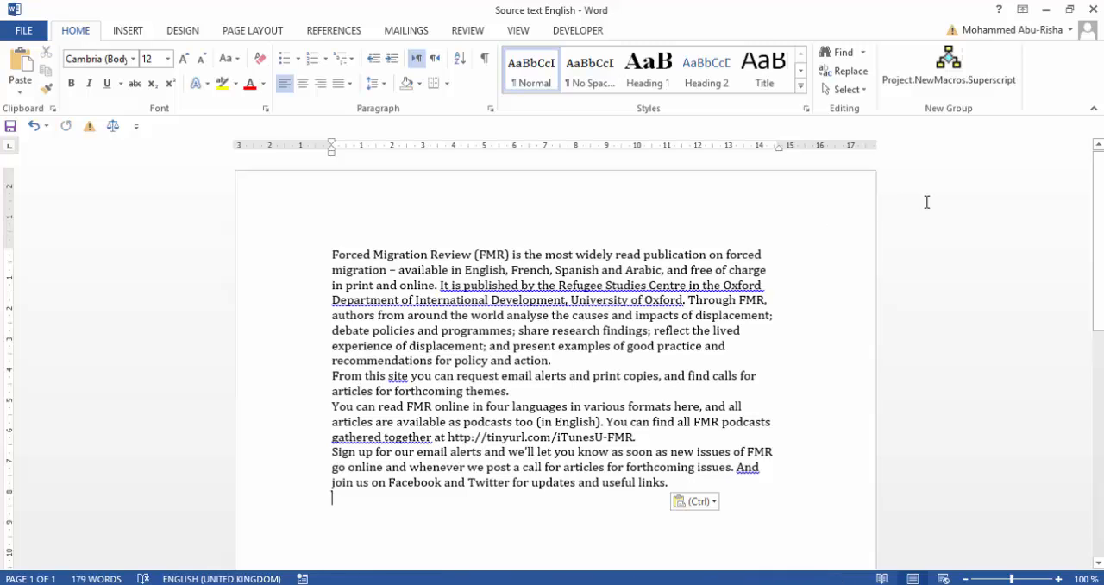
{"action": "key", "text": "ctrl+w"}
{"action": "left_click", "coordinate": [1045, 9]}
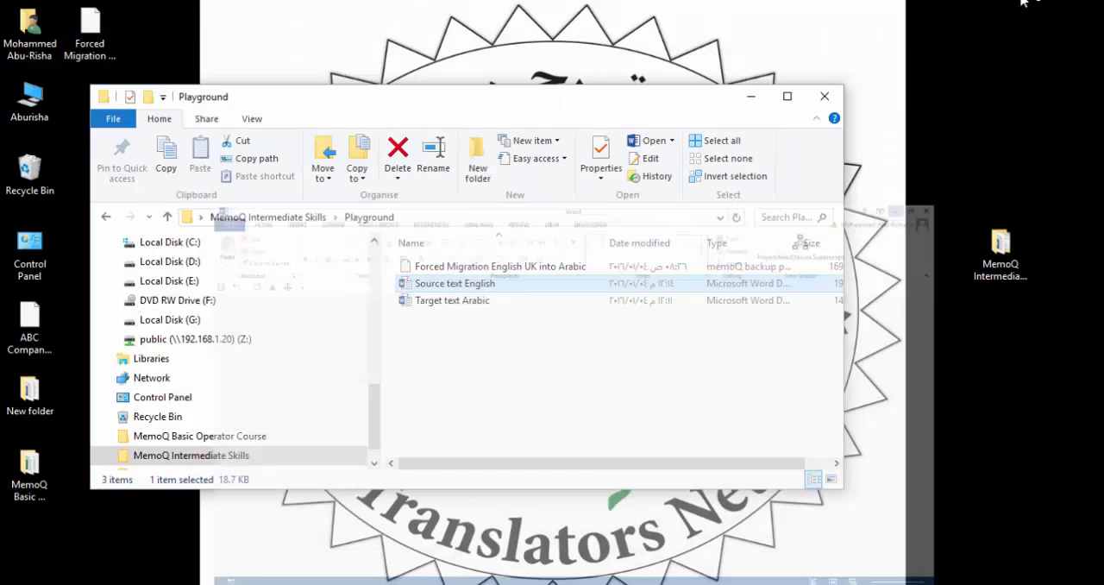
Open the Target text Arabic document, cut all its text and paste it back unformatted with right-to-left direction.
{"action": "double_click", "coordinate": [452, 302]}
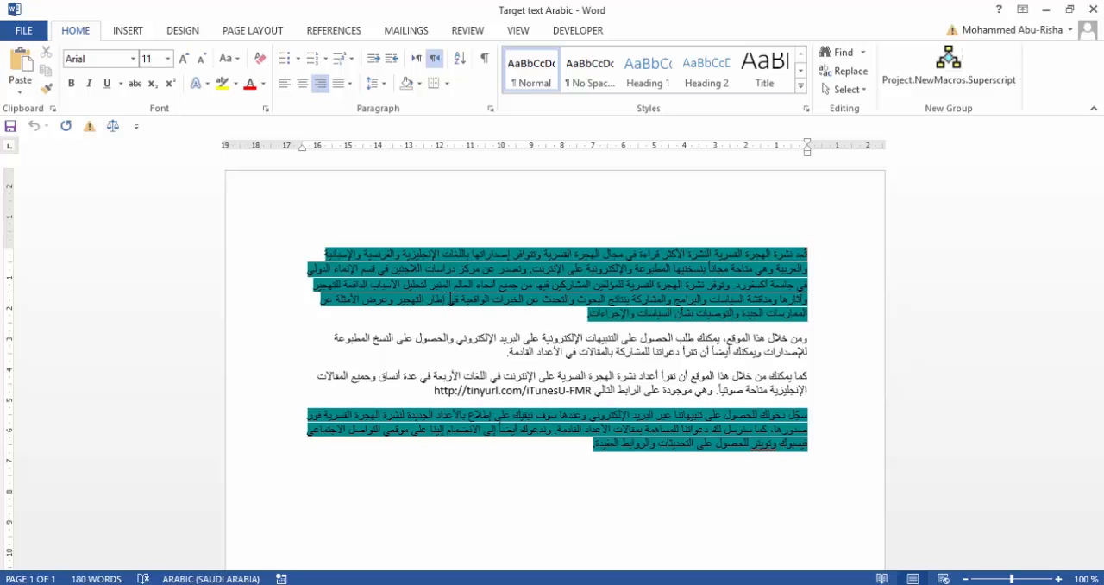
{"action": "key", "text": "ctrl+a"}
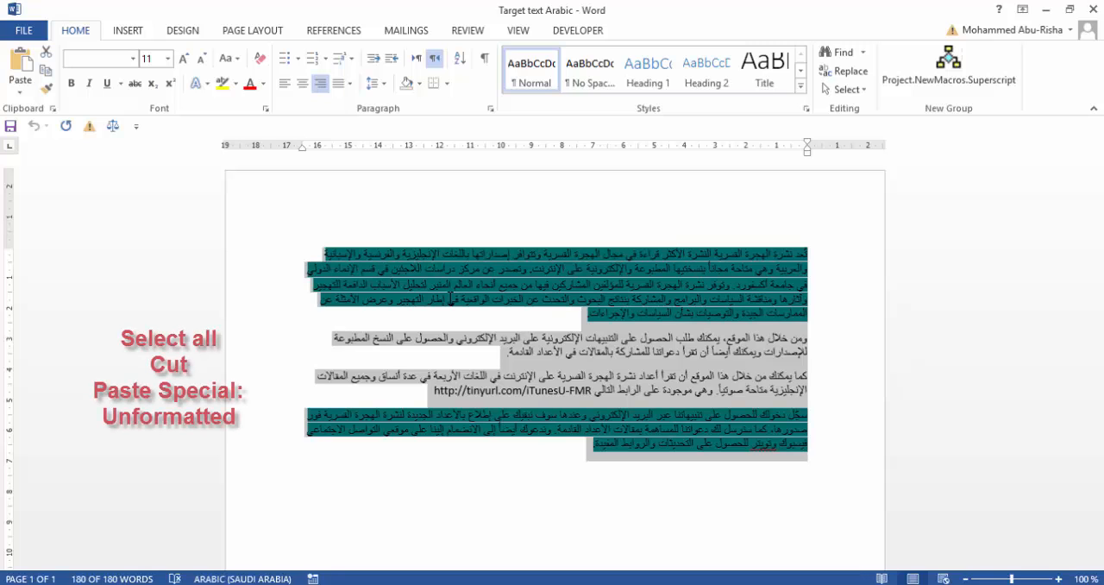
{"action": "key", "text": "ctrl+x"}
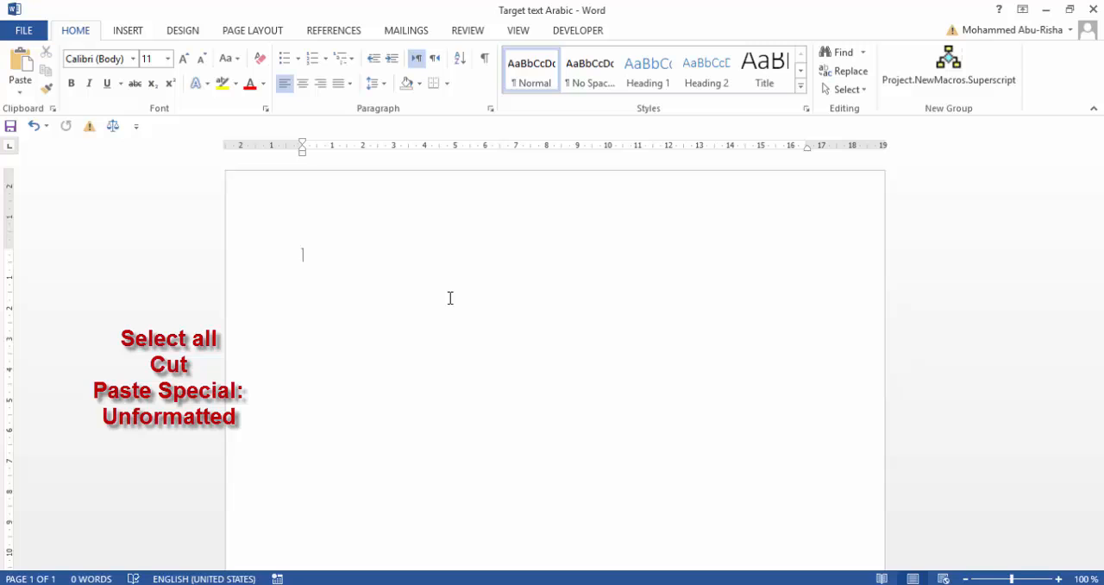
{"action": "key", "text": "ctrl+Shift_R"}
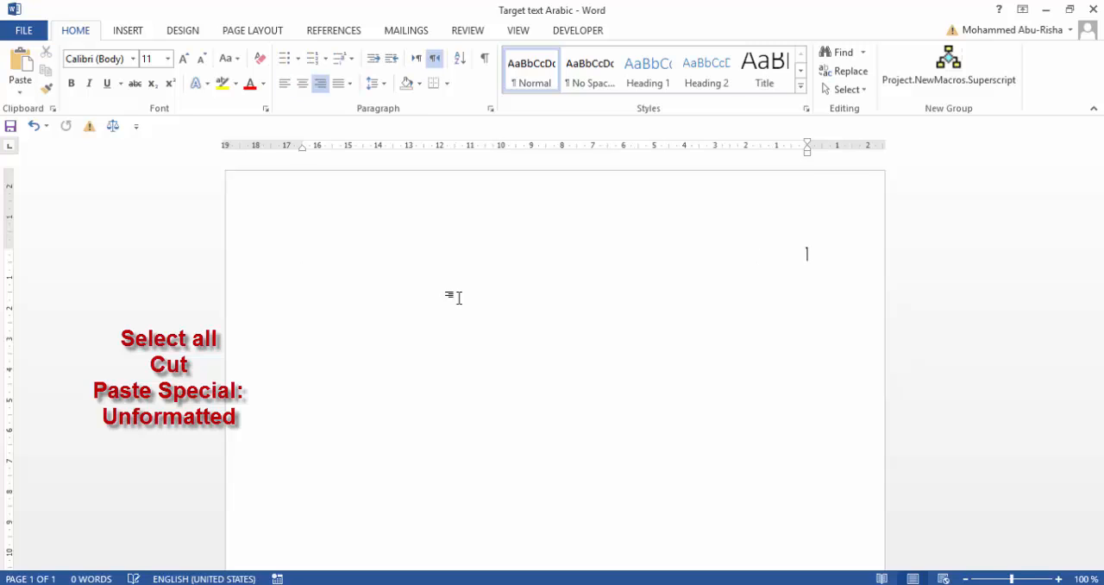
{"action": "left_click", "coordinate": [20, 91]}
{"action": "left_click", "coordinate": [66, 132]}
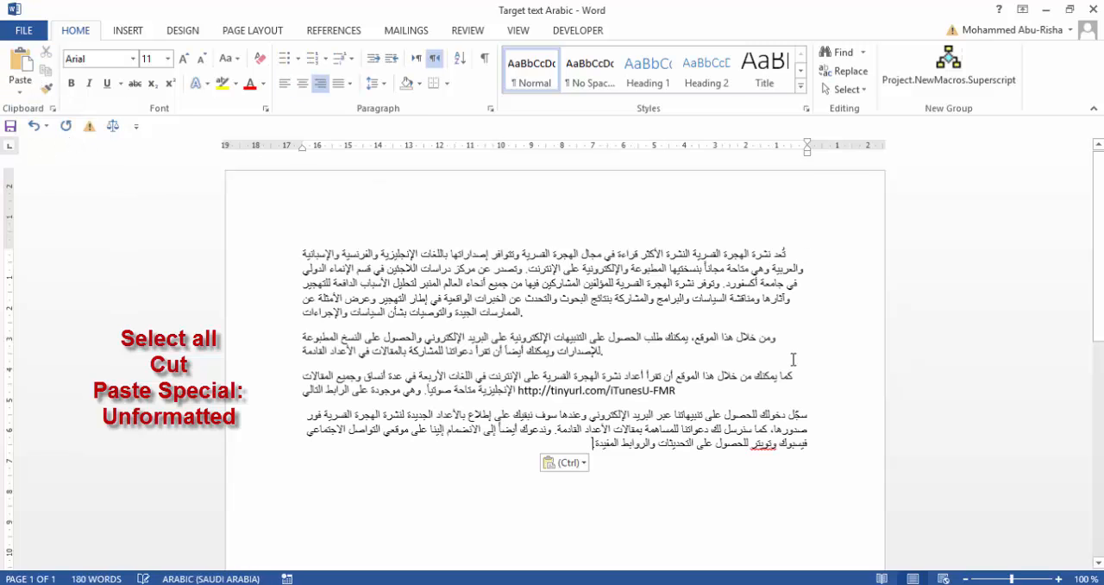
Set the entire Arabic text to right-to-left direction, then save and close the document and its folder.
{"action": "key", "text": "ctrl+a"}
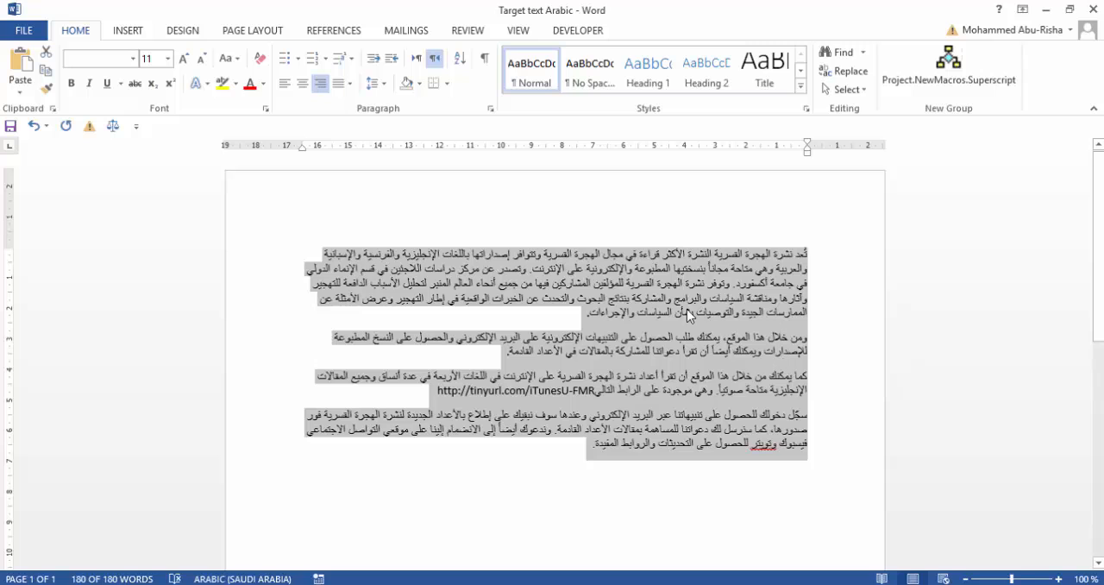
{"action": "left_click", "coordinate": [652, 296]}
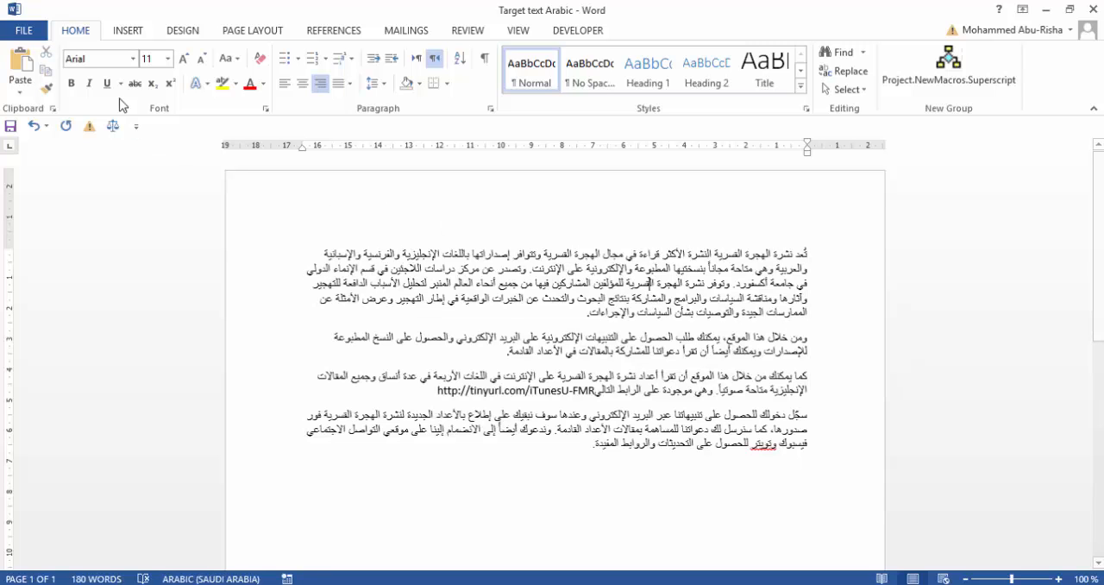
{"action": "left_click", "coordinate": [11, 127]}
{"action": "left_click", "coordinate": [1094, 7]}
{"action": "left_click", "coordinate": [1095, 8]}
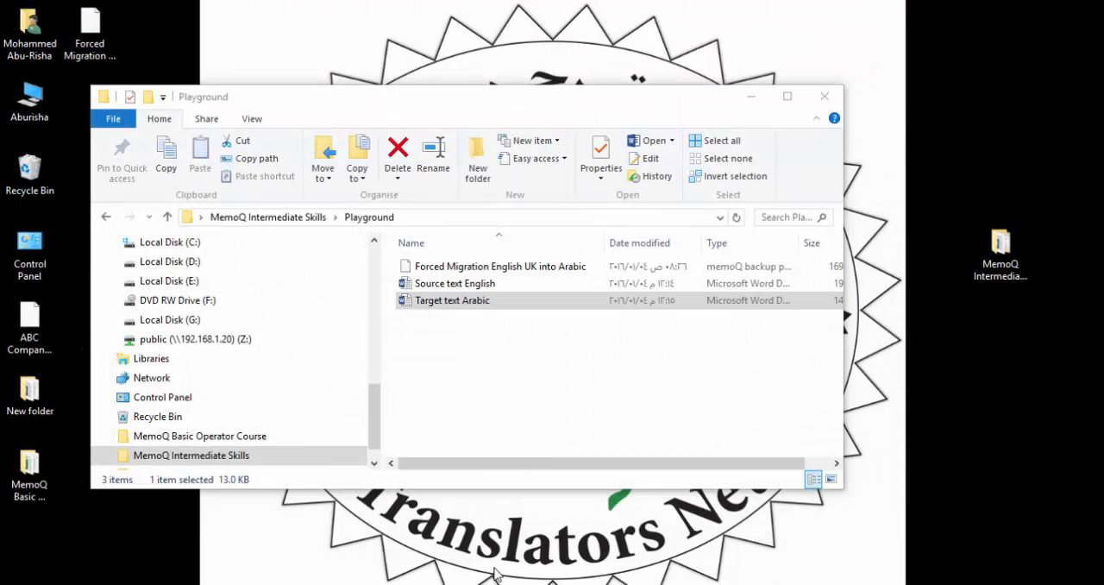
{"action": "left_click", "coordinate": [825, 96]}
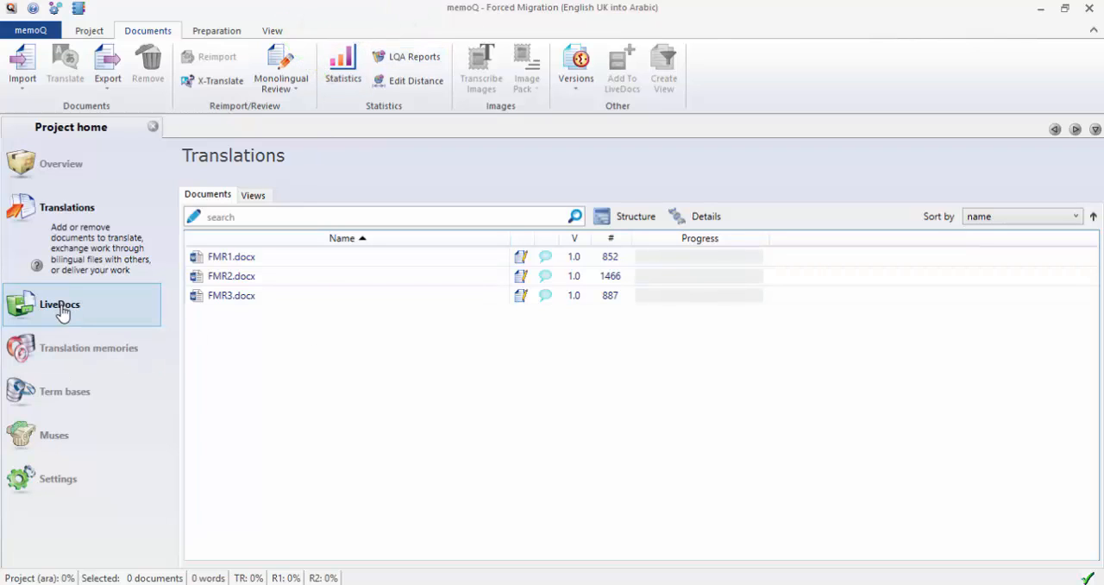
Switch to memoQ and create a new LiveDocs corpus named My corpus in the Forced Migration project.
{"action": "left_click", "coordinate": [143, 325]}
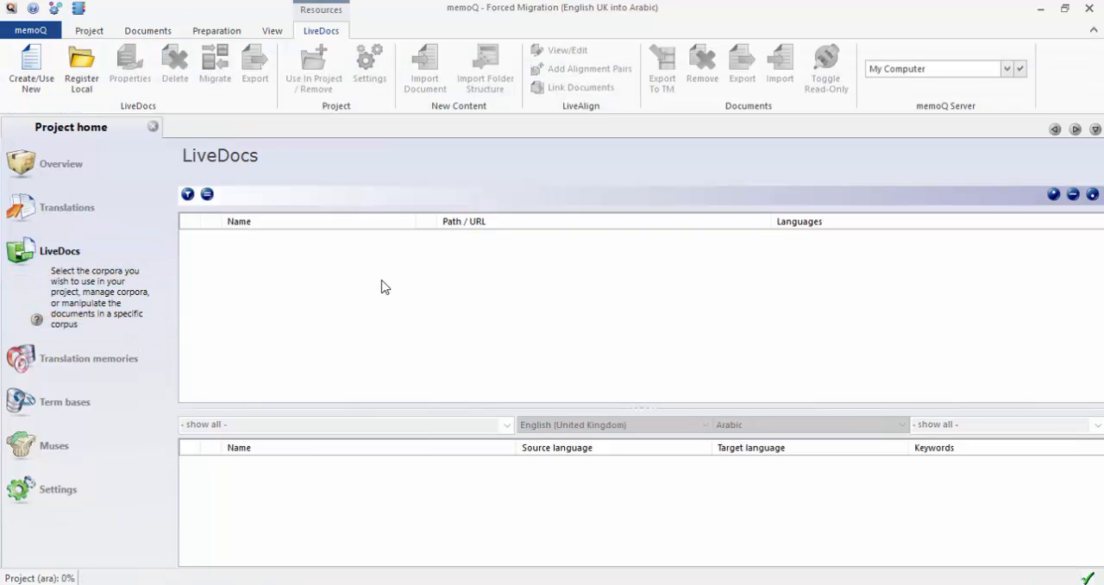
{"action": "right_click", "coordinate": [284, 267]}
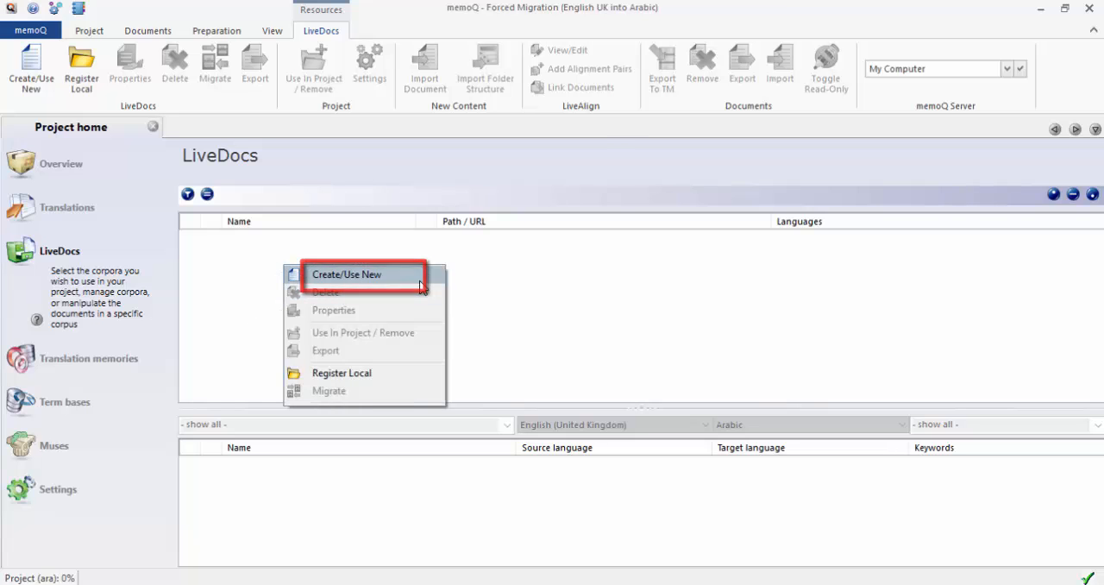
{"action": "left_click", "coordinate": [349, 276]}
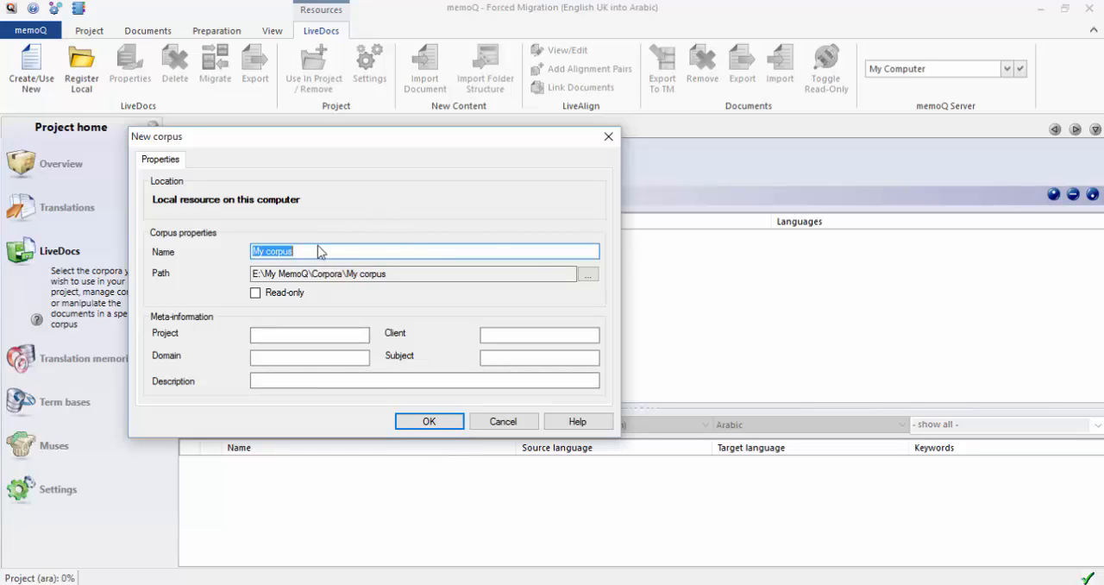
{"action": "left_click", "coordinate": [449, 421]}
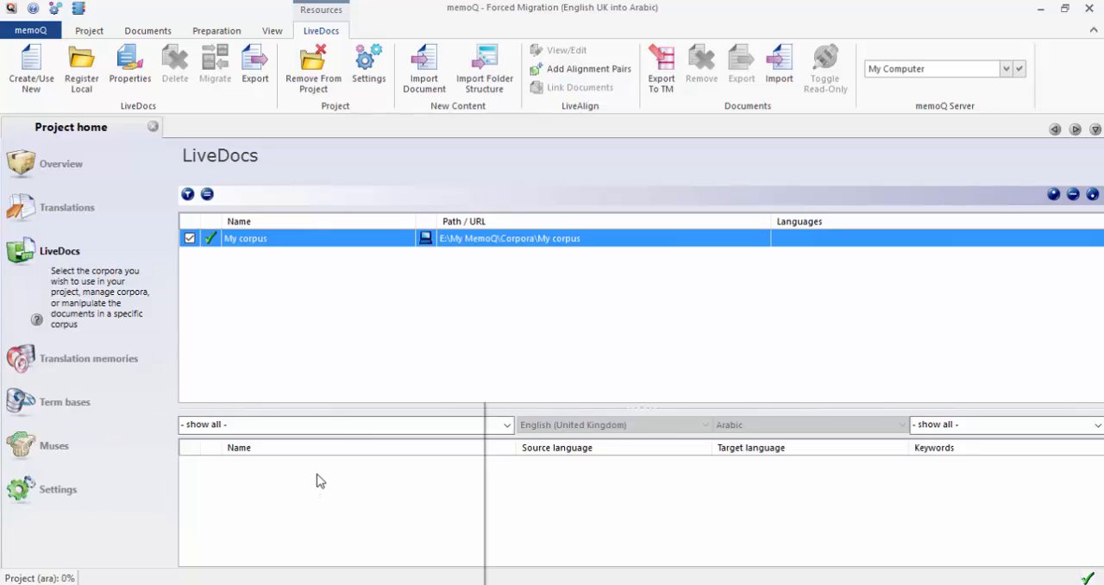
Start adding alignment pairs to the corpus, with Source text English as source document and Target text Arabic as target document.
{"action": "right_click", "coordinate": [316, 481]}
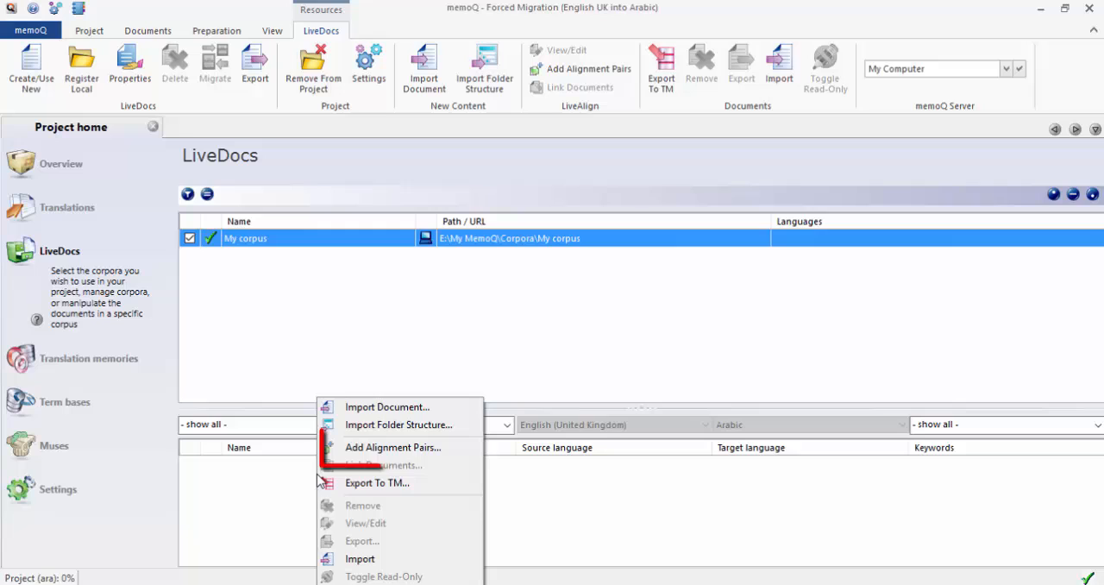
{"action": "left_click", "coordinate": [466, 448]}
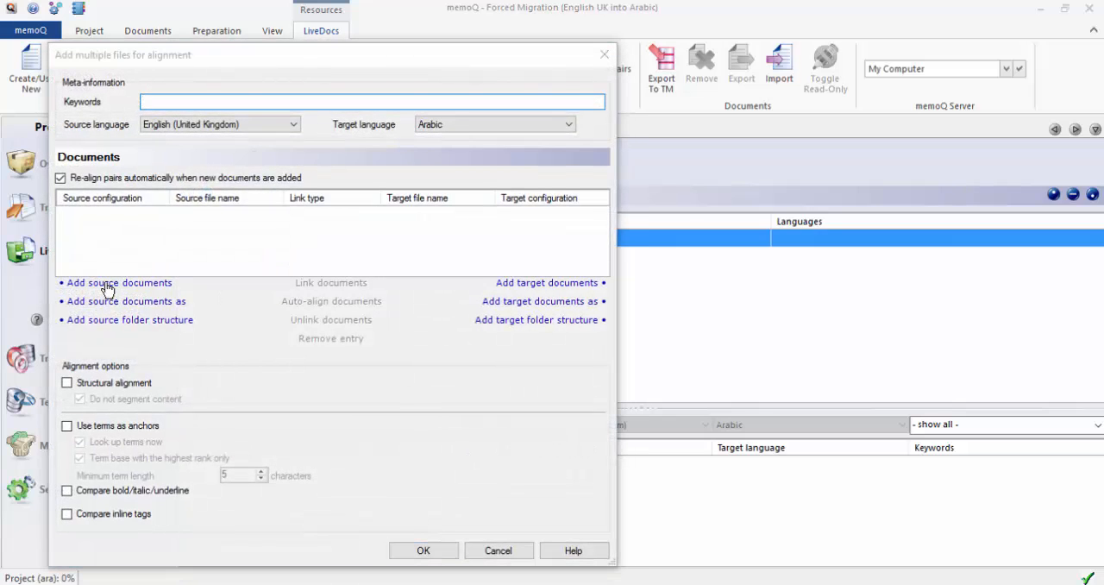
{"action": "left_click", "coordinate": [108, 284]}
{"action": "left_click", "coordinate": [248, 189]}
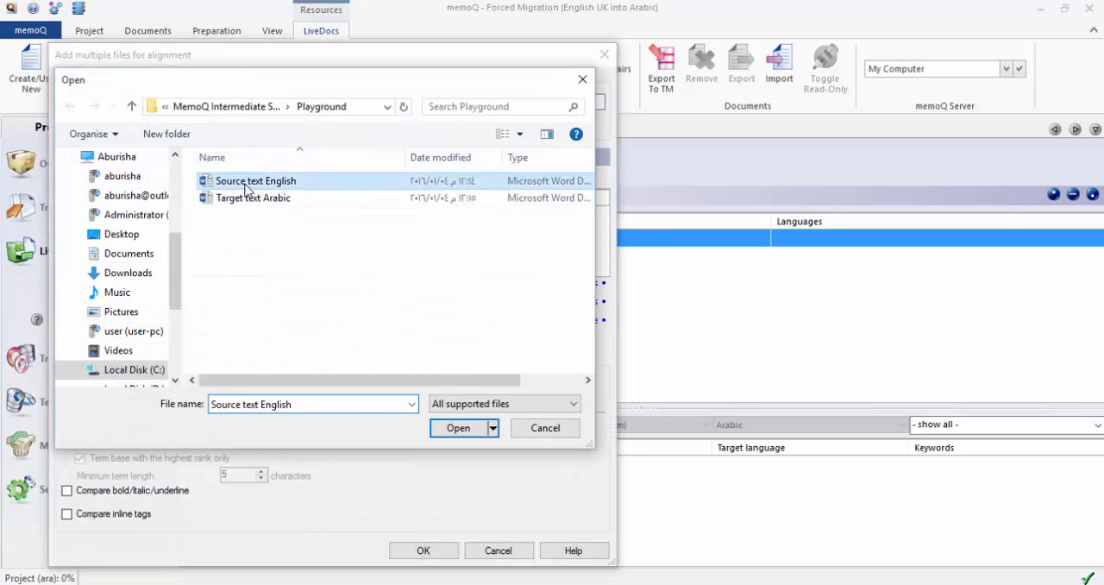
{"action": "left_click", "coordinate": [455, 430]}
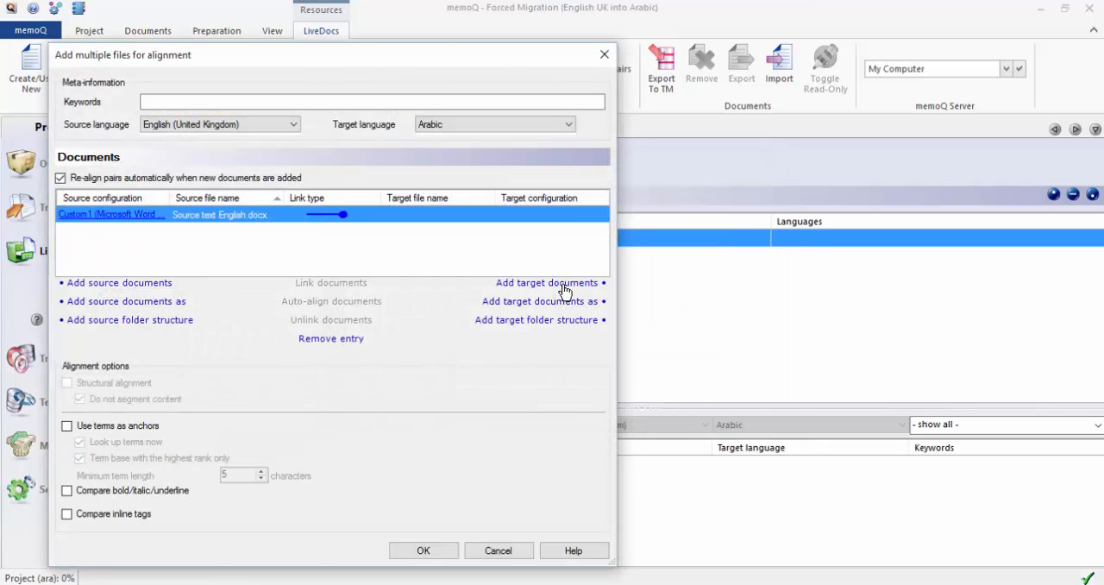
{"action": "left_click", "coordinate": [561, 283]}
{"action": "left_click", "coordinate": [226, 199]}
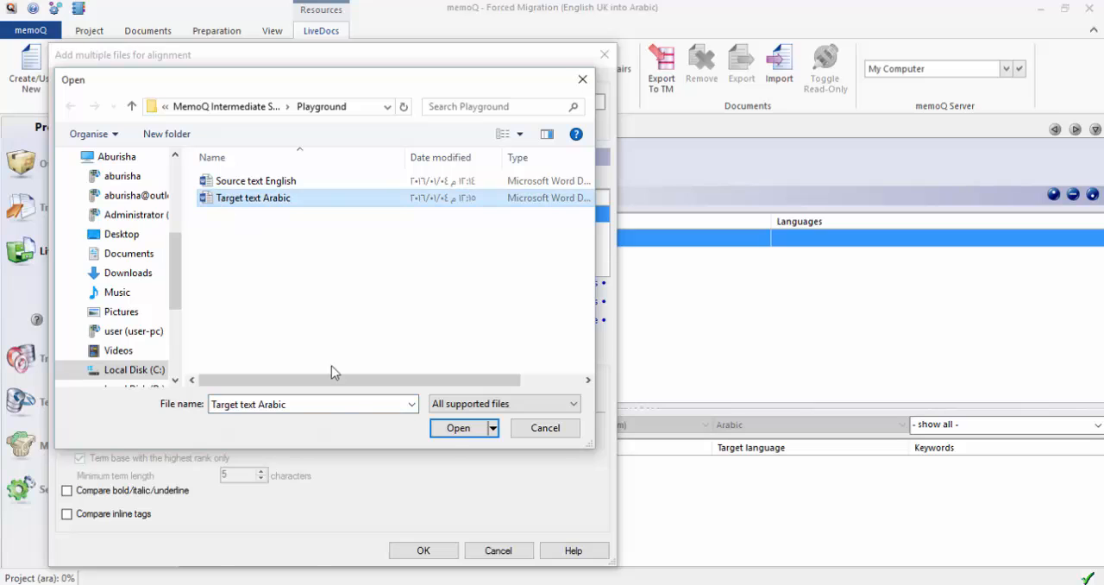
{"action": "left_click", "coordinate": [459, 428]}
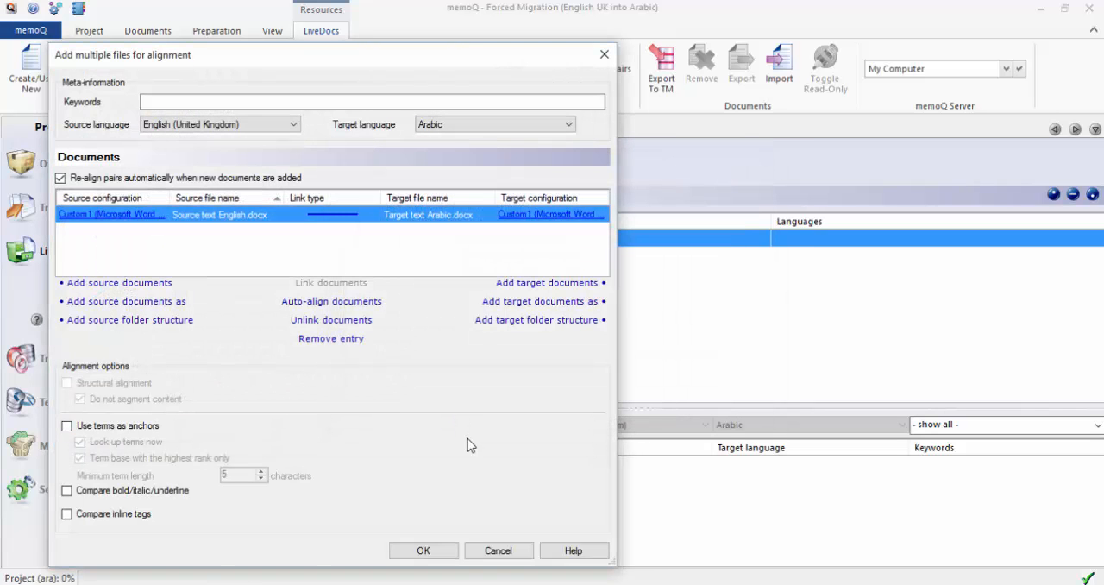
Unlink the English and Arabic document pair, link the two documents again manually, and add the pair to the corpus.
{"action": "right_click", "coordinate": [326, 221]}
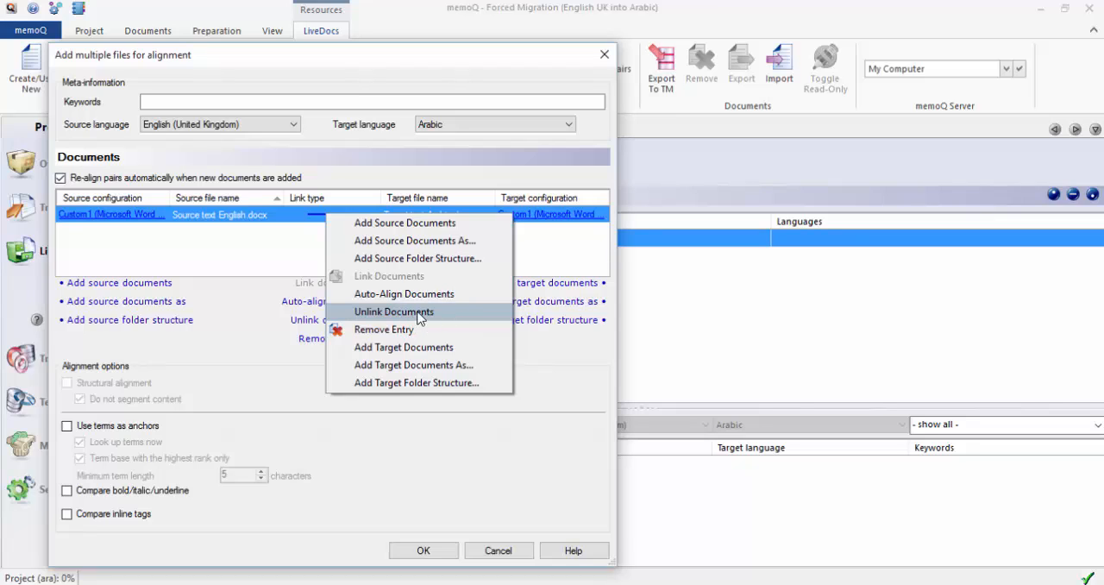
{"action": "left_click", "coordinate": [481, 321]}
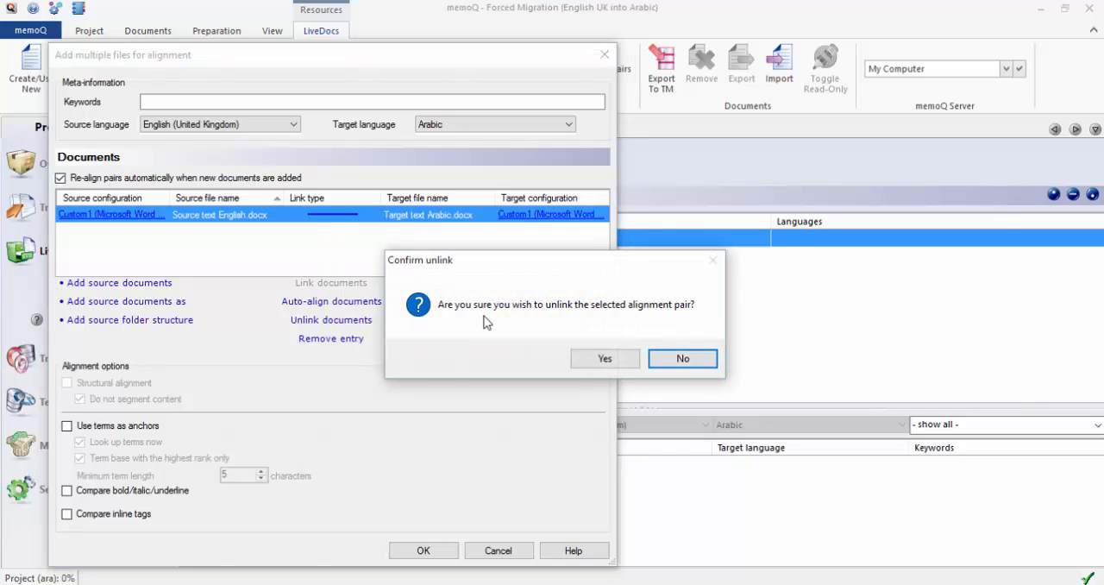
{"action": "left_click", "coordinate": [607, 364]}
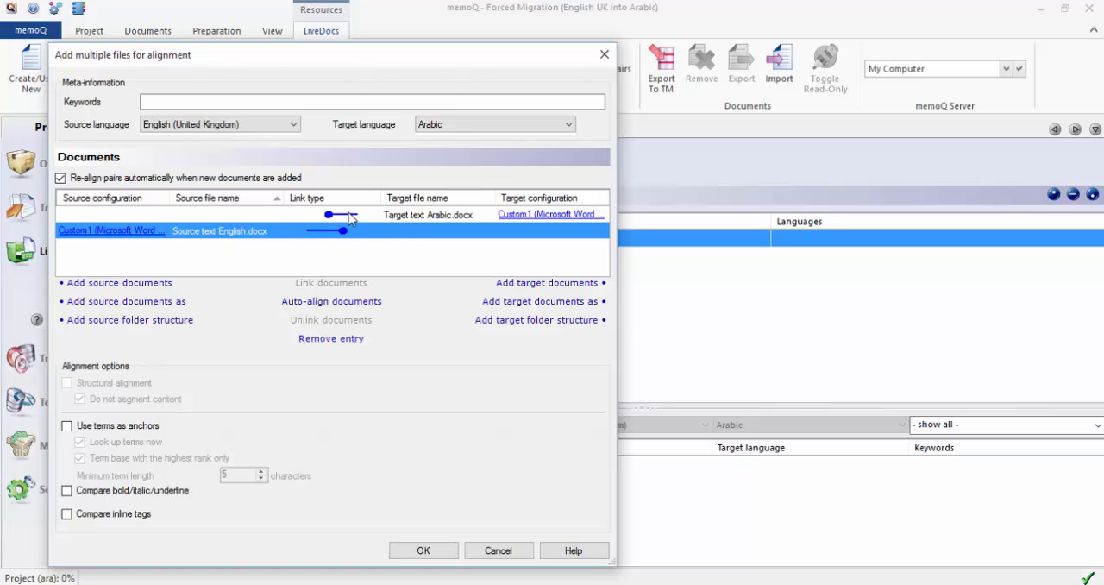
{"action": "left_click", "coordinate": [351, 218]}
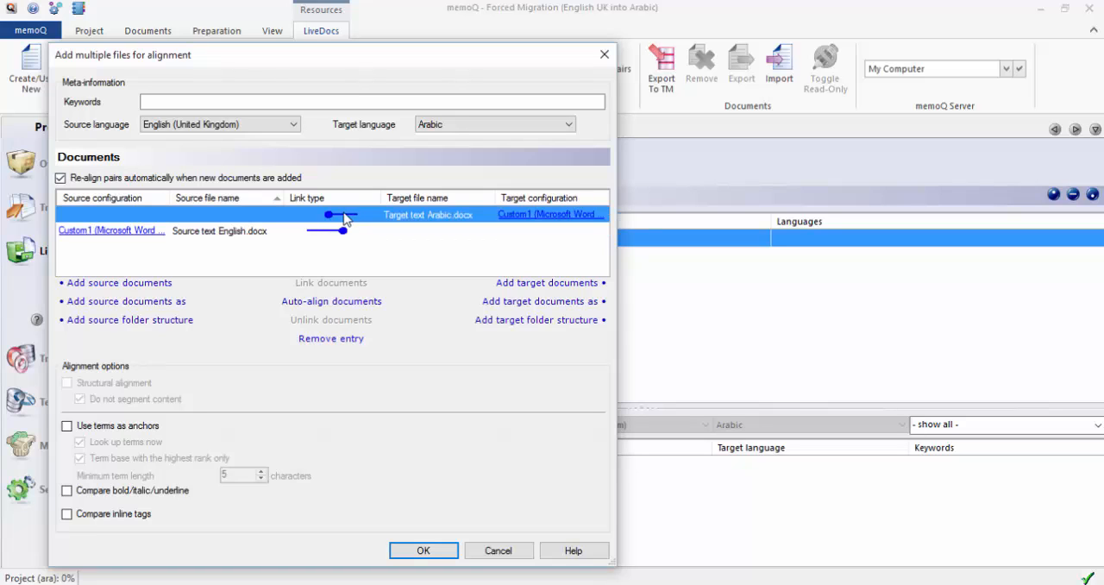
{"action": "left_click", "coordinate": [333, 230], "text": "ctrl"}
{"action": "right_click", "coordinate": [329, 225]}
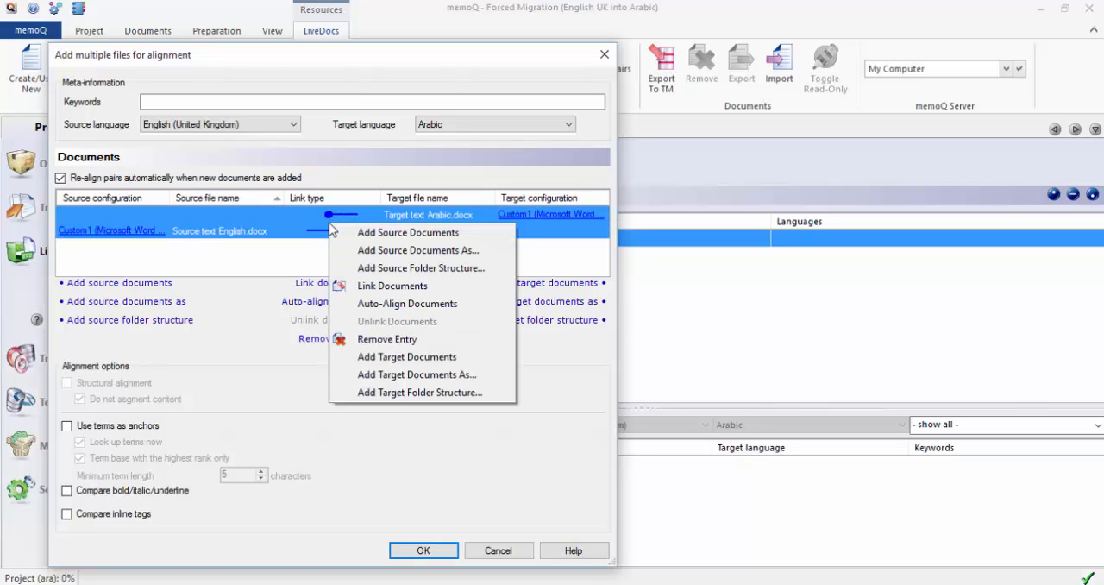
{"action": "left_click", "coordinate": [435, 293]}
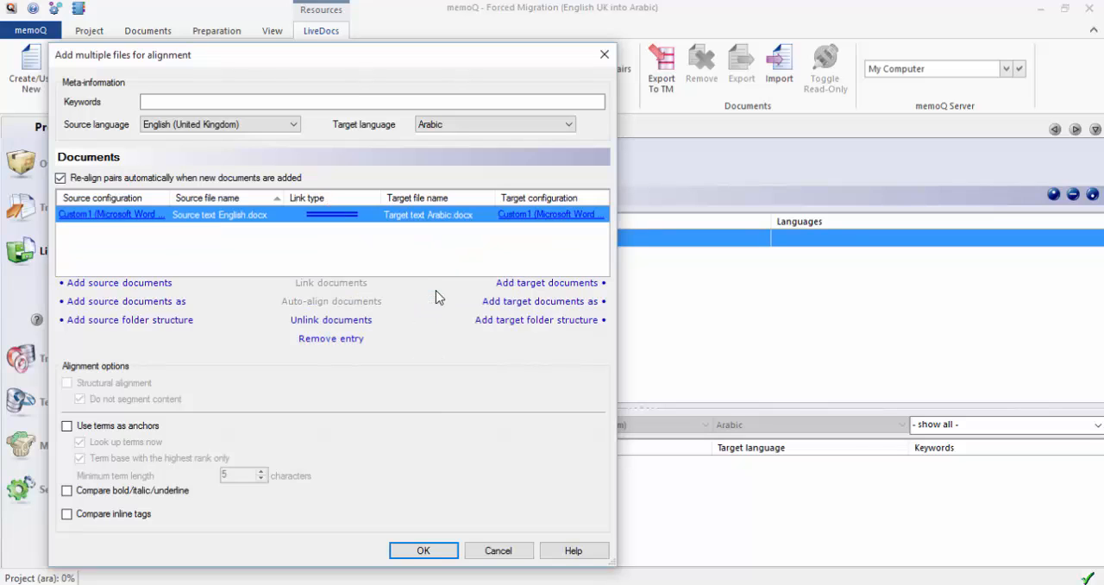
{"action": "left_click", "coordinate": [423, 551]}
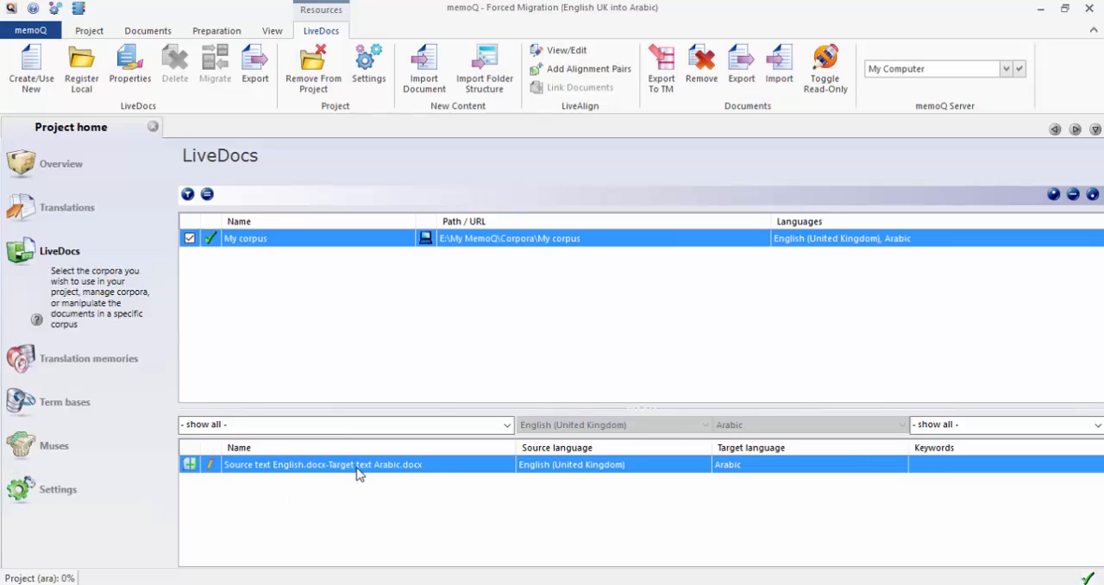
Open the English-Arabic pair in the alignment editor and select the second segment pair.
{"action": "double_click", "coordinate": [429, 465]}
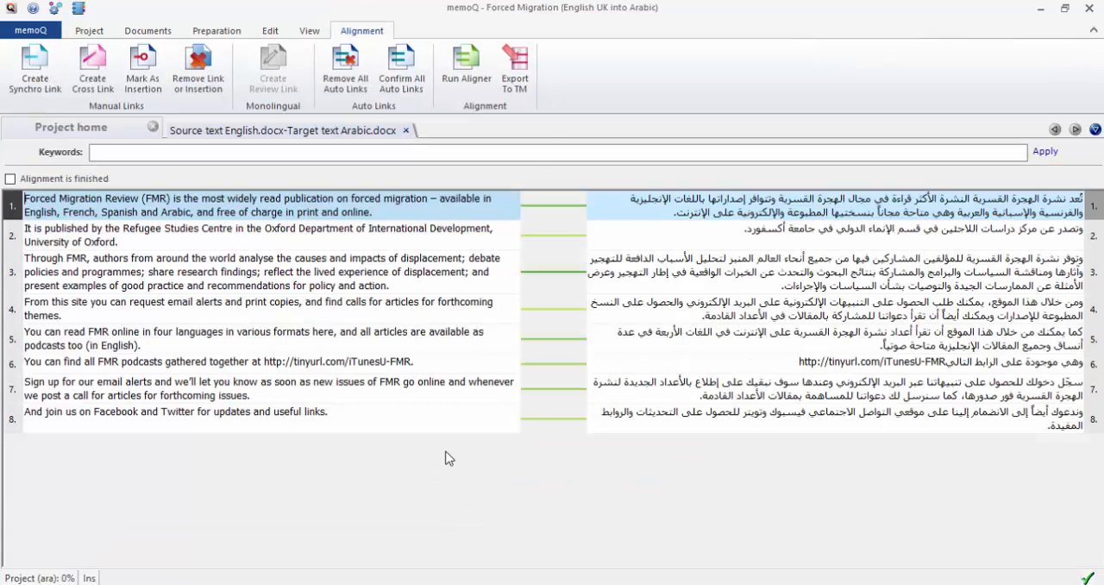
{"action": "left_click", "coordinate": [751, 245]}
{"action": "left_click", "coordinate": [463, 235]}
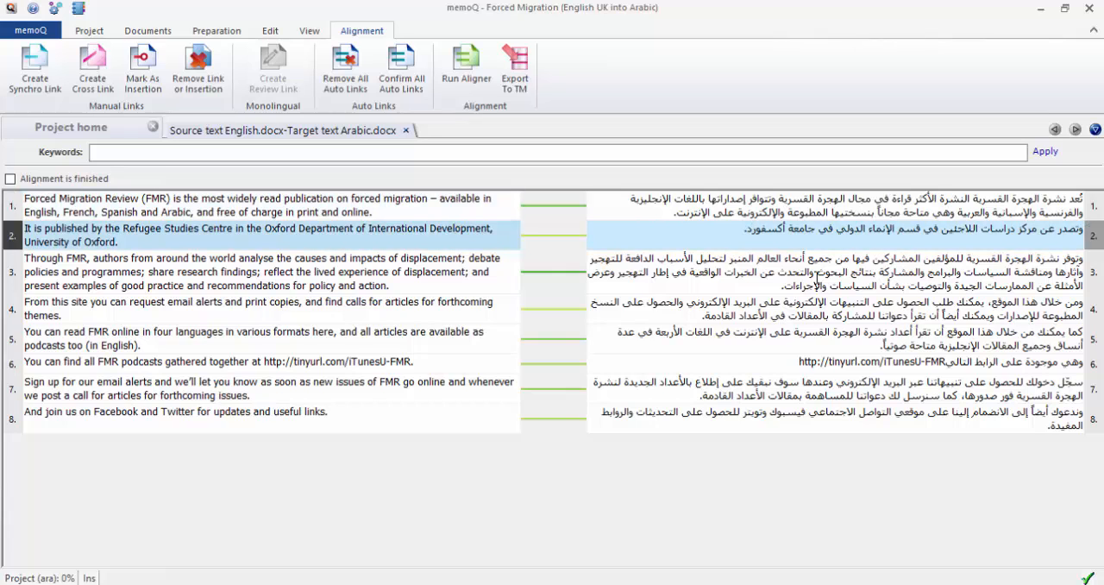
Go through segment pairs 3 to 7, comparing each English segment with its Arabic counterpart.
{"action": "left_click", "coordinate": [847, 270]}
{"action": "left_click", "coordinate": [431, 274]}
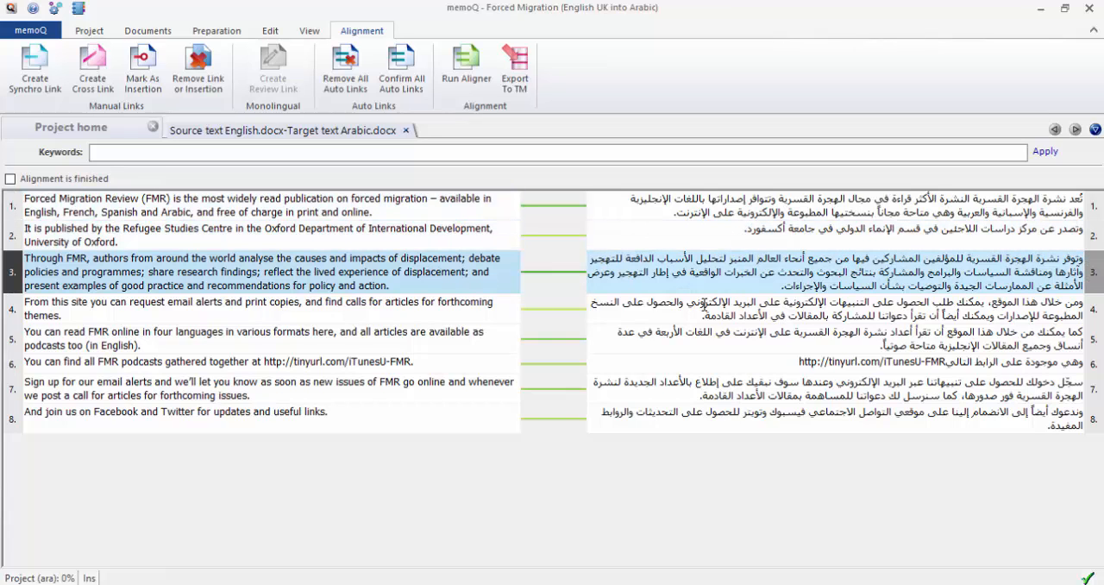
{"action": "left_click", "coordinate": [703, 310]}
{"action": "left_click", "coordinate": [439, 305]}
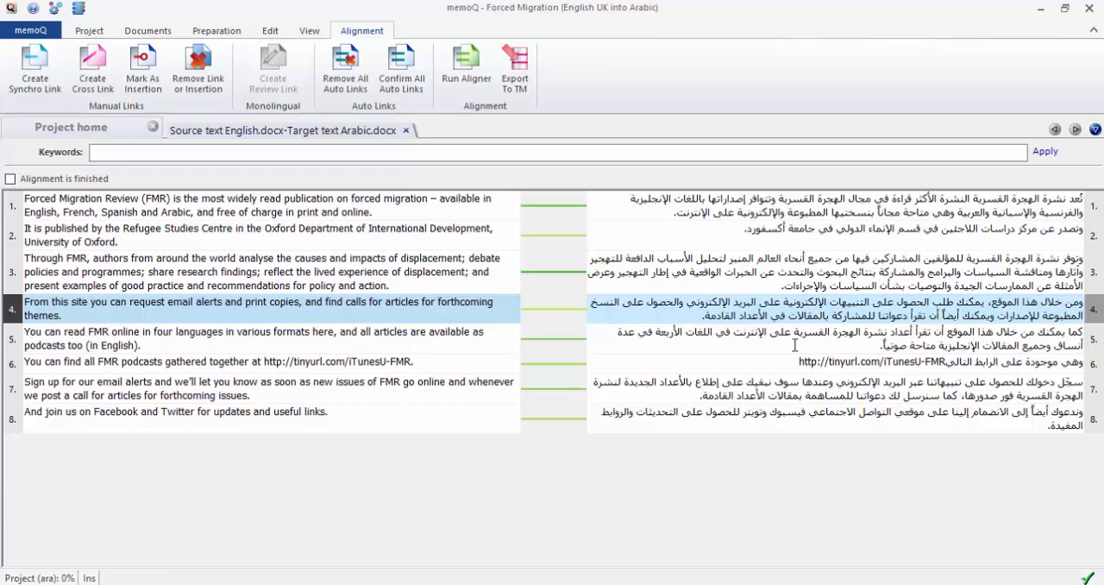
{"action": "left_click", "coordinate": [809, 345]}
{"action": "left_click", "coordinate": [278, 345]}
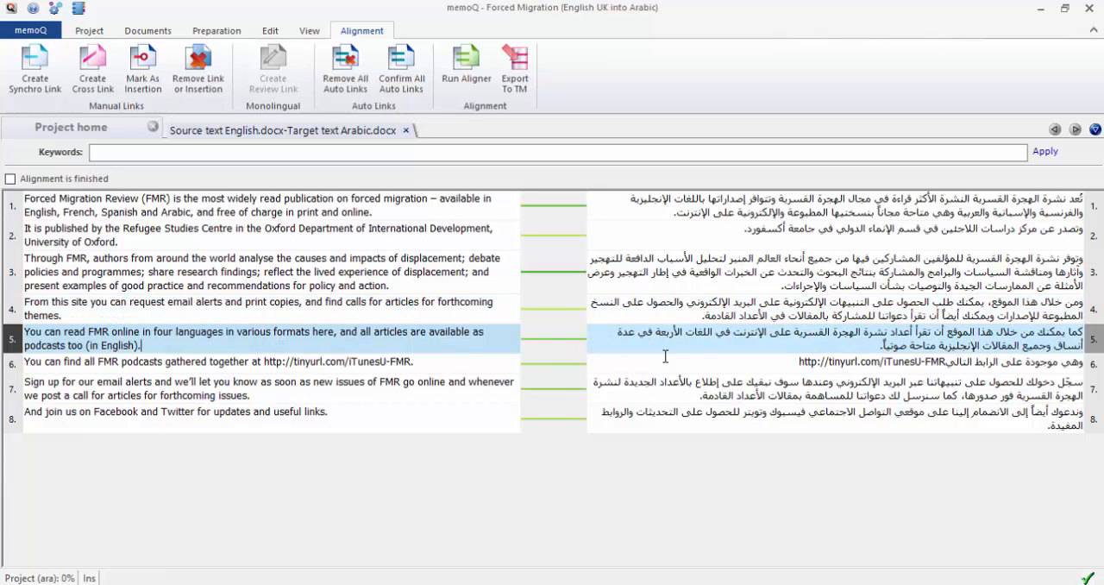
{"action": "left_click", "coordinate": [801, 363]}
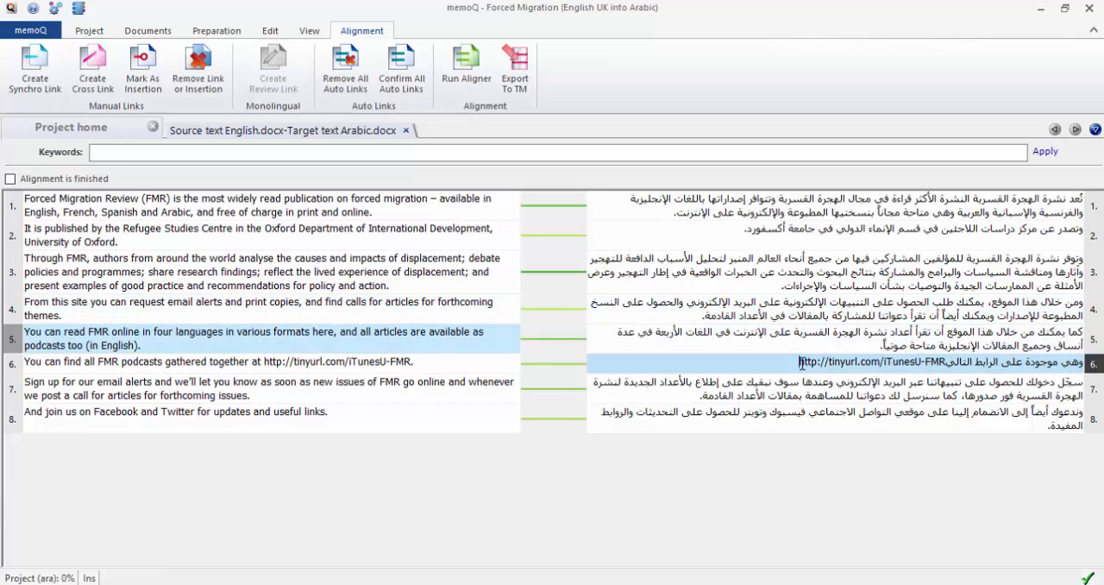
{"action": "left_click", "coordinate": [426, 366]}
{"action": "left_click", "coordinate": [681, 384]}
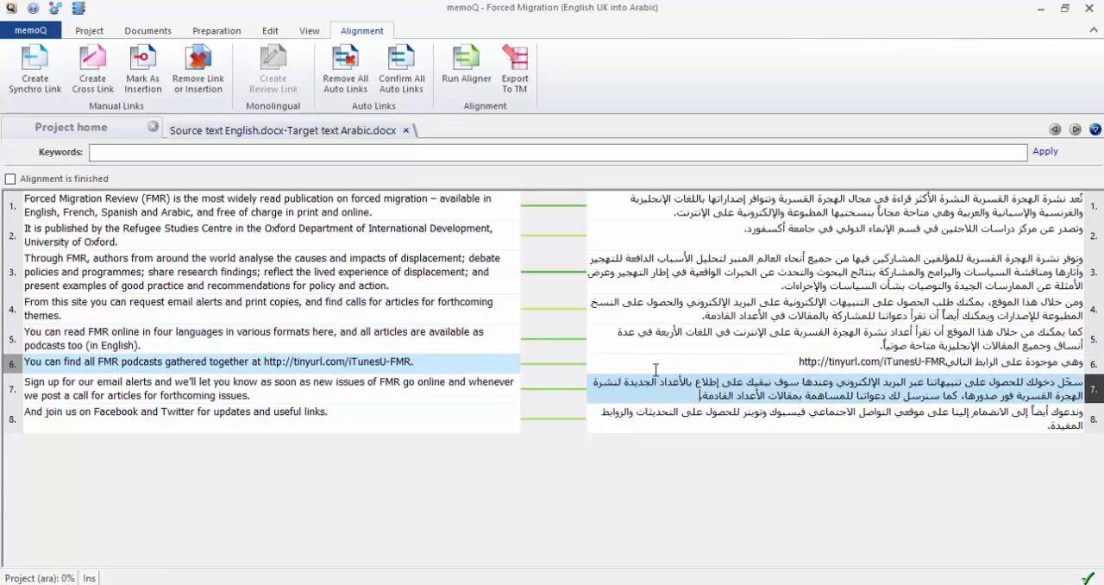
{"action": "left_click", "coordinate": [275, 398]}
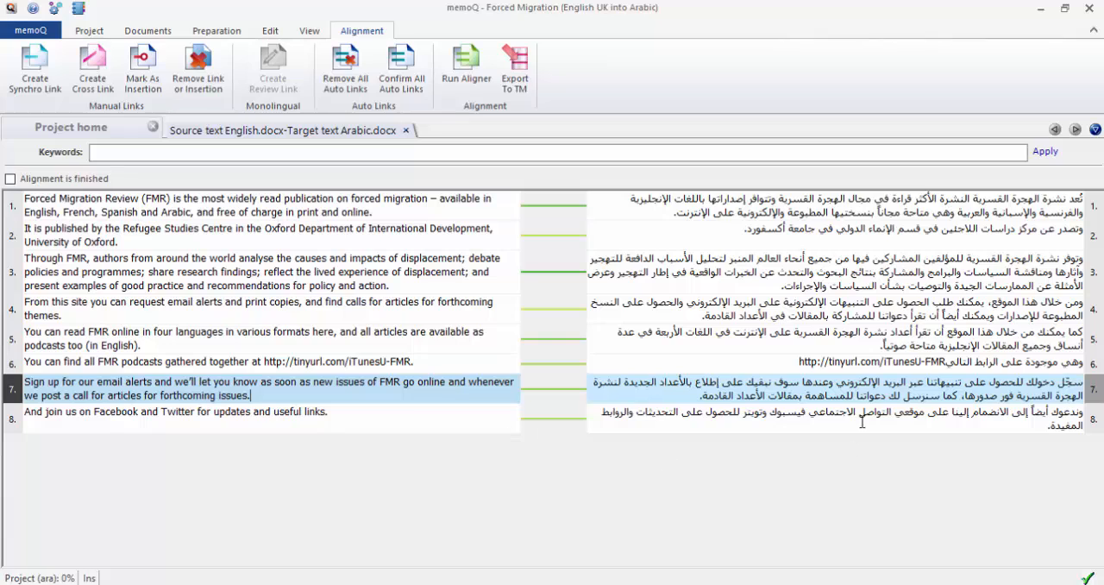
{"action": "left_click_drag", "start_coordinate": [861, 411], "coordinate": [1097, 420]}
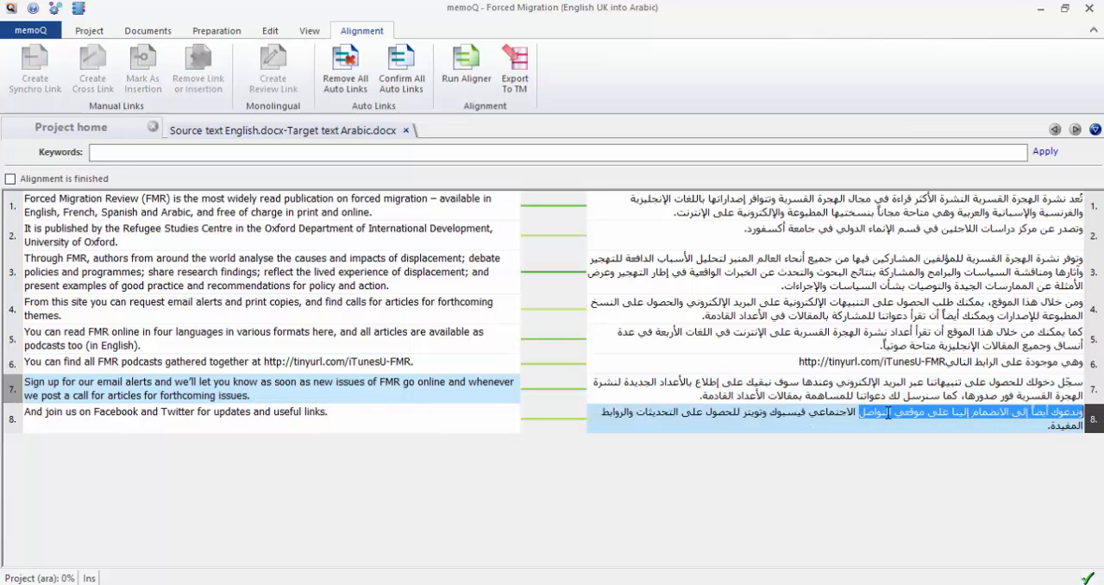
{"action": "left_click_drag", "start_coordinate": [335, 258], "coordinate": [218, 259]}
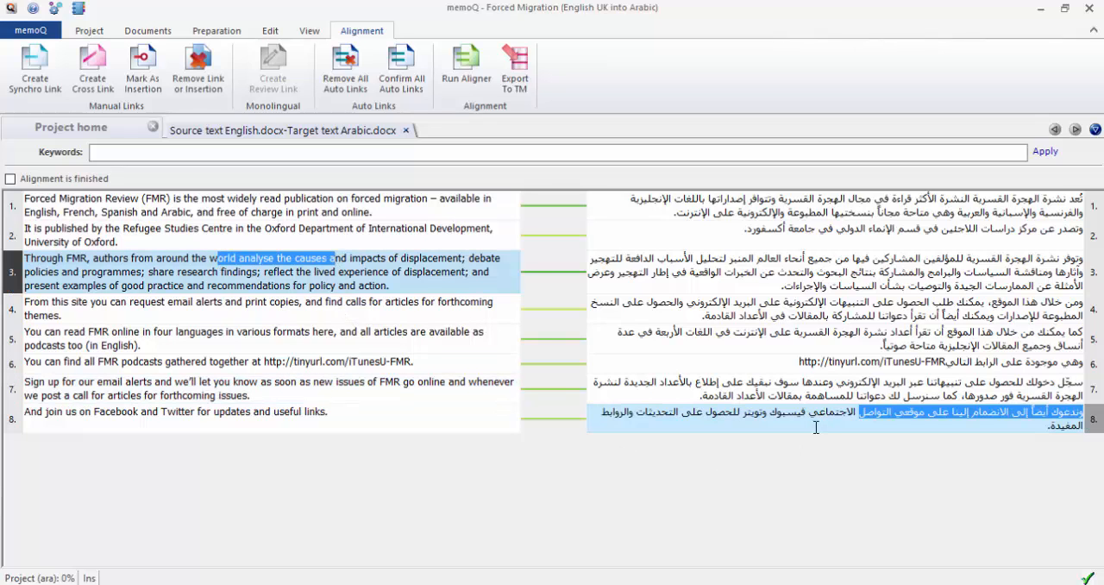
{"action": "left_click", "coordinate": [824, 421]}
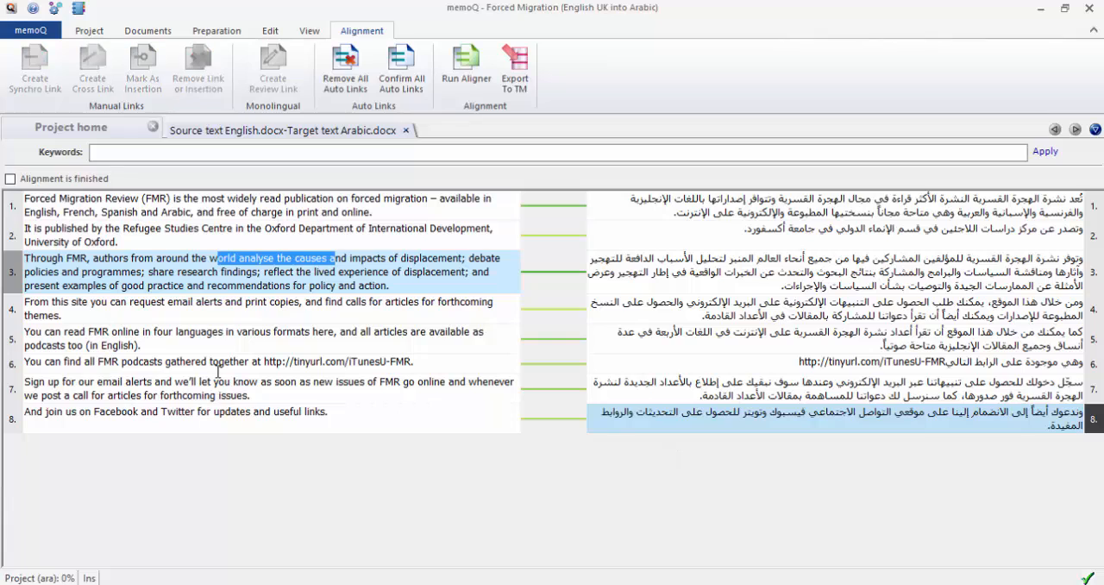
{"action": "right_click", "coordinate": [925, 412]}
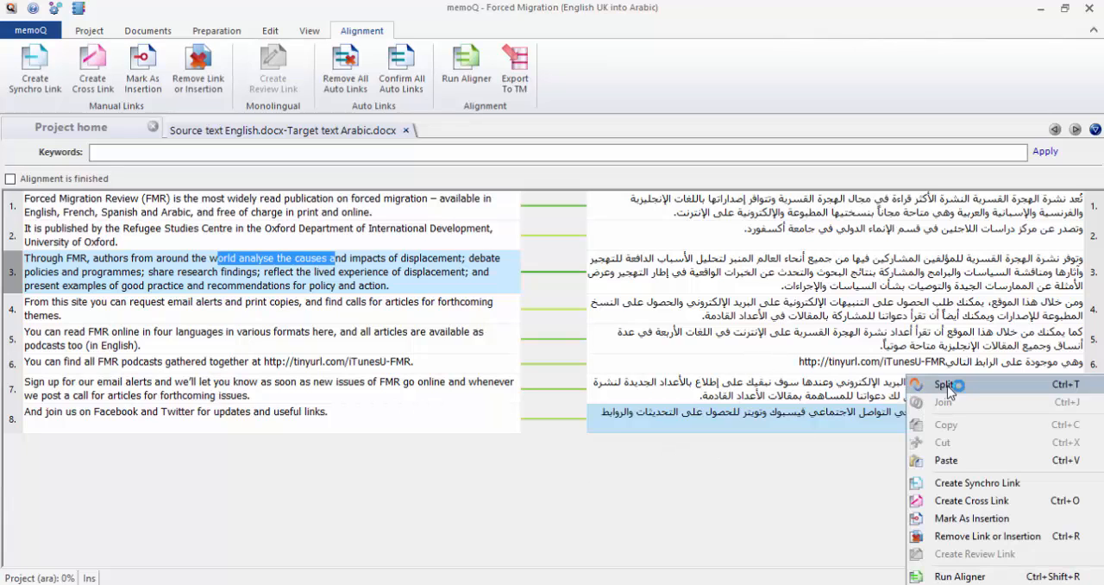
{"action": "left_click", "coordinate": [722, 412]}
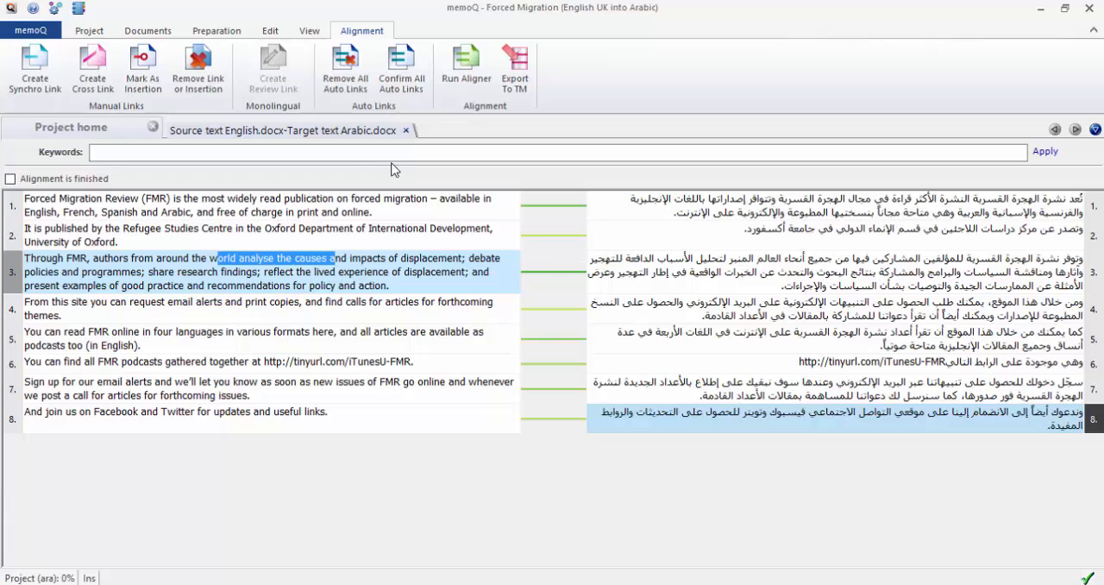
Remove the link between the first English and Arabic segments and relink them with a manual synchro link.
{"action": "right_click", "coordinate": [566, 212]}
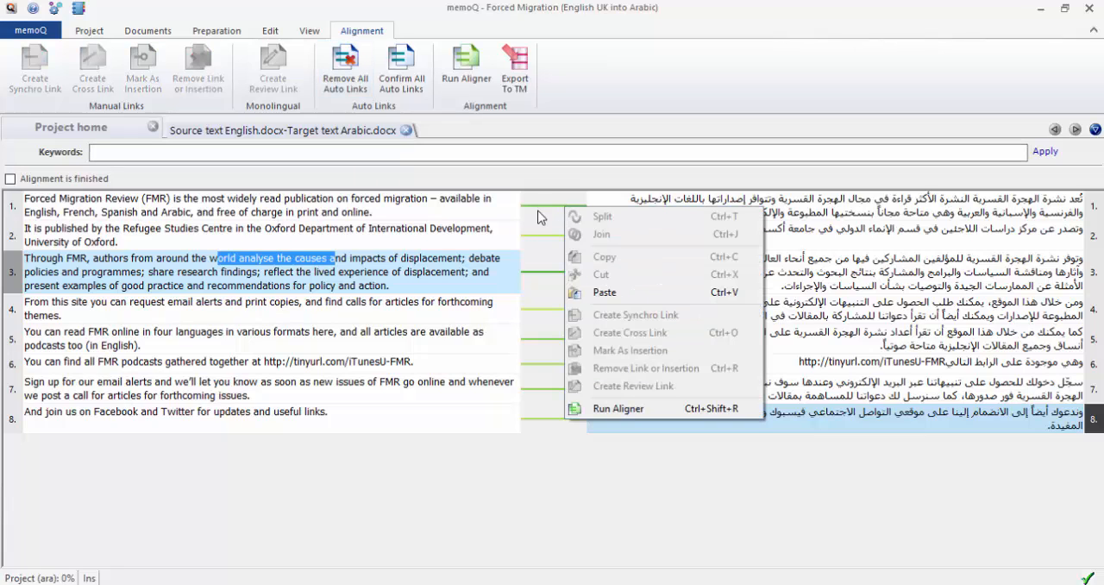
{"action": "left_click", "coordinate": [546, 216]}
{"action": "left_click", "coordinate": [607, 212]}
{"action": "left_click", "coordinate": [455, 204]}
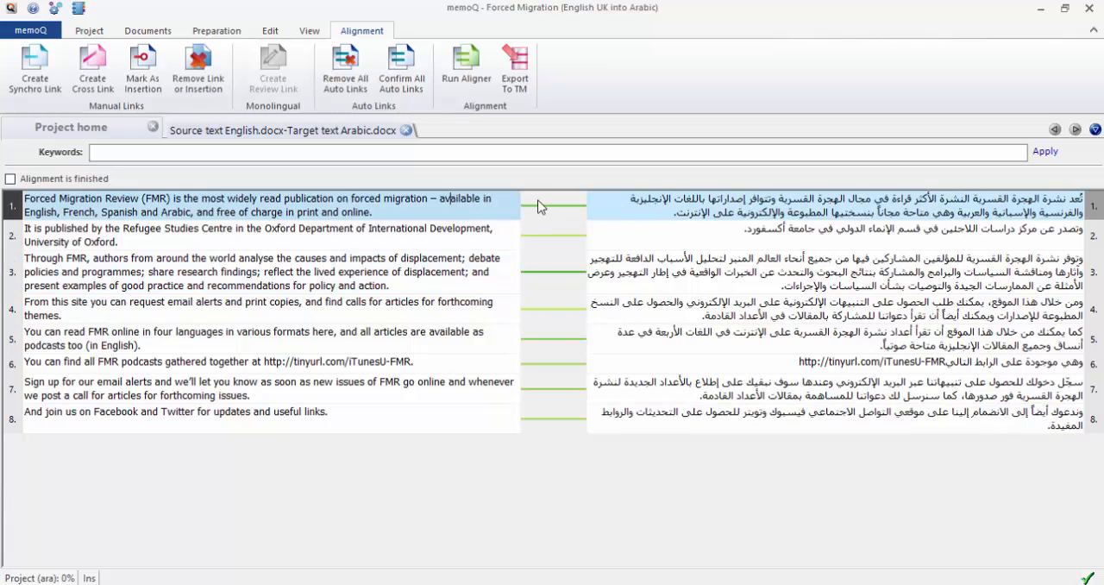
{"action": "right_click", "coordinate": [546, 205]}
{"action": "left_click", "coordinate": [878, 212]}
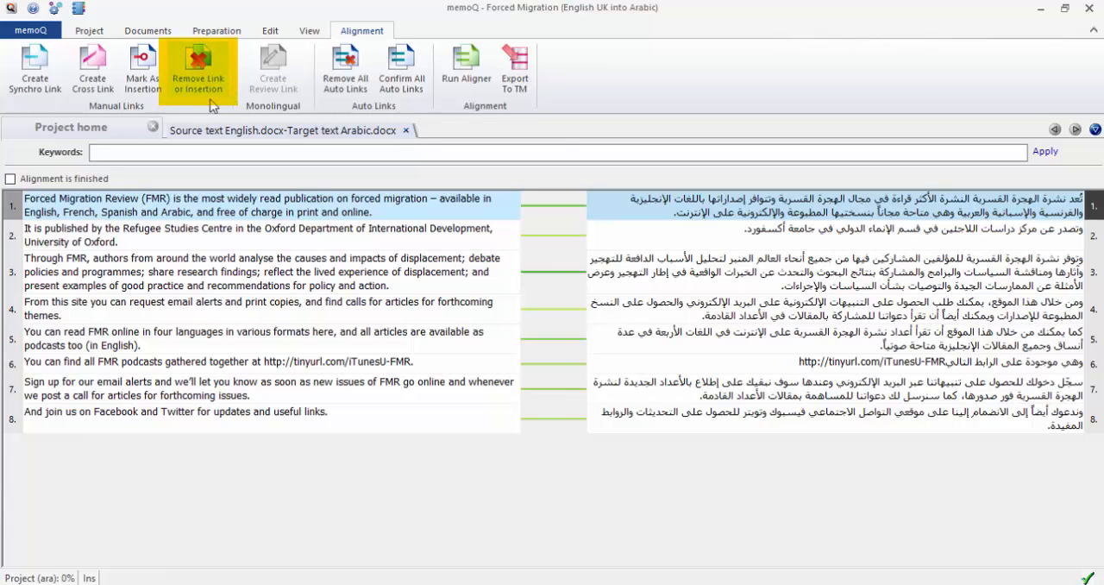
{"action": "left_click", "coordinate": [197, 72]}
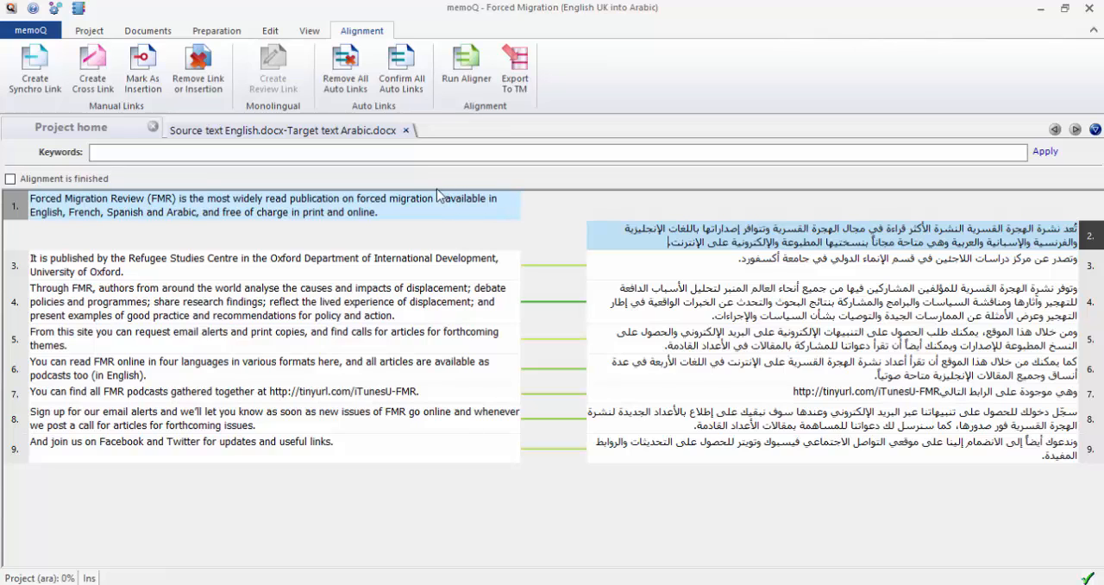
{"action": "right_click", "coordinate": [616, 228]}
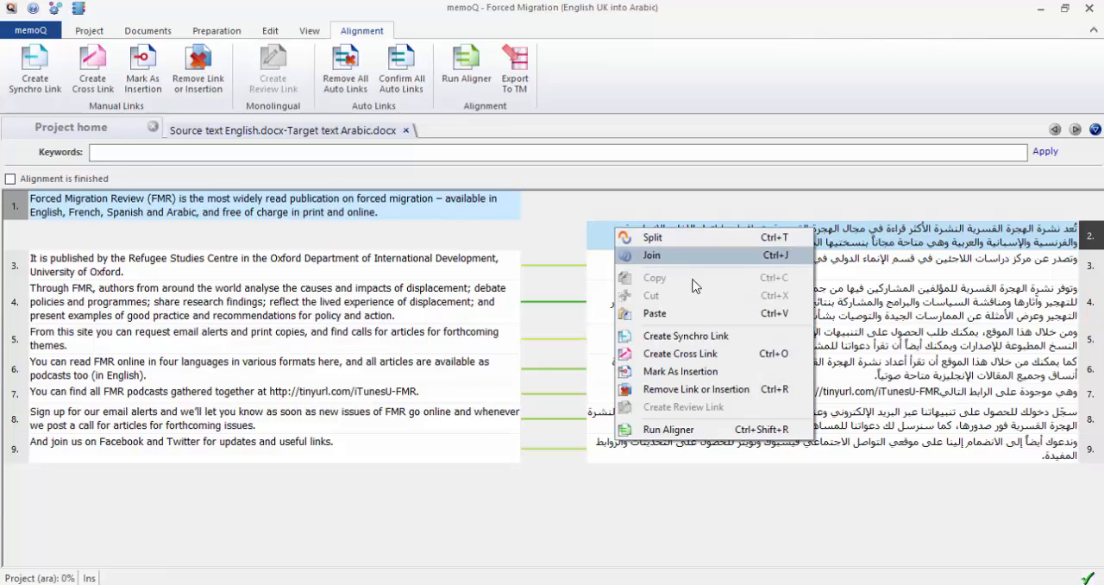
{"action": "left_click", "coordinate": [728, 343]}
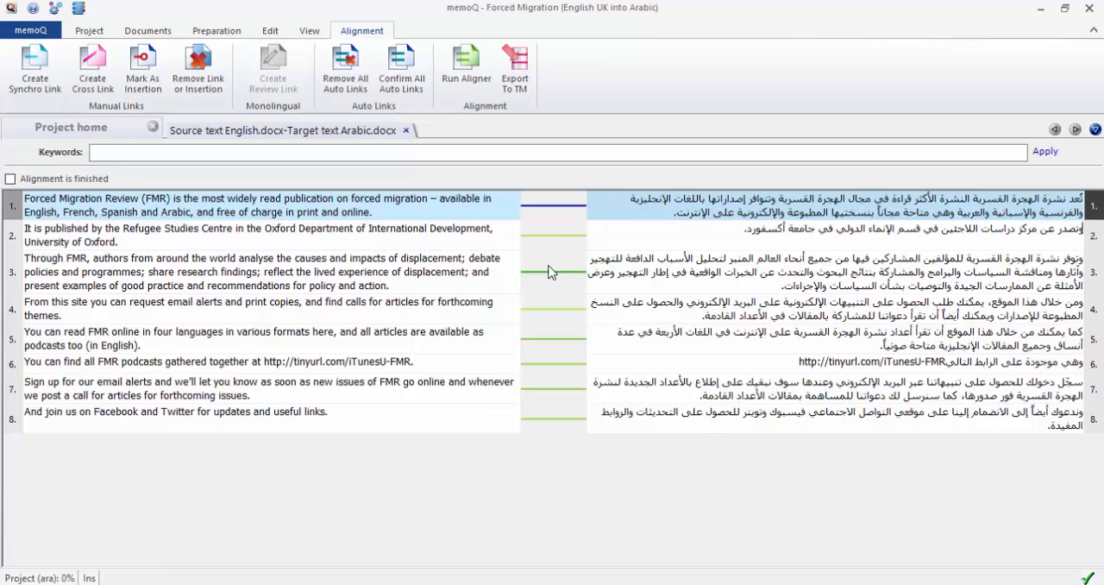
Remove all automatic links and create a synchro link between the second English segment and its Arabic translation.
{"action": "left_click", "coordinate": [339, 80]}
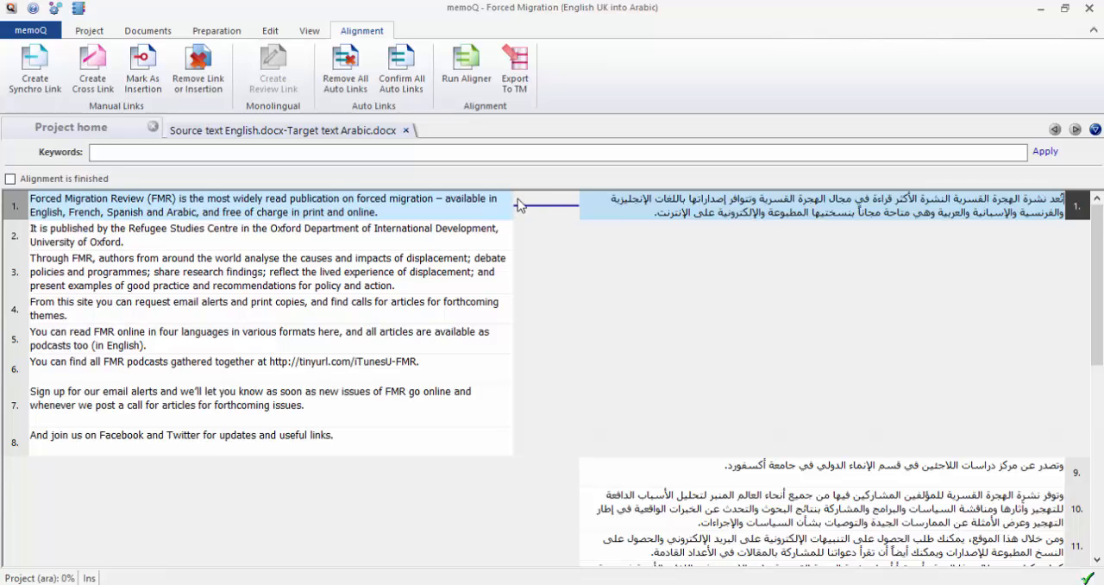
{"action": "left_click", "coordinate": [792, 469]}
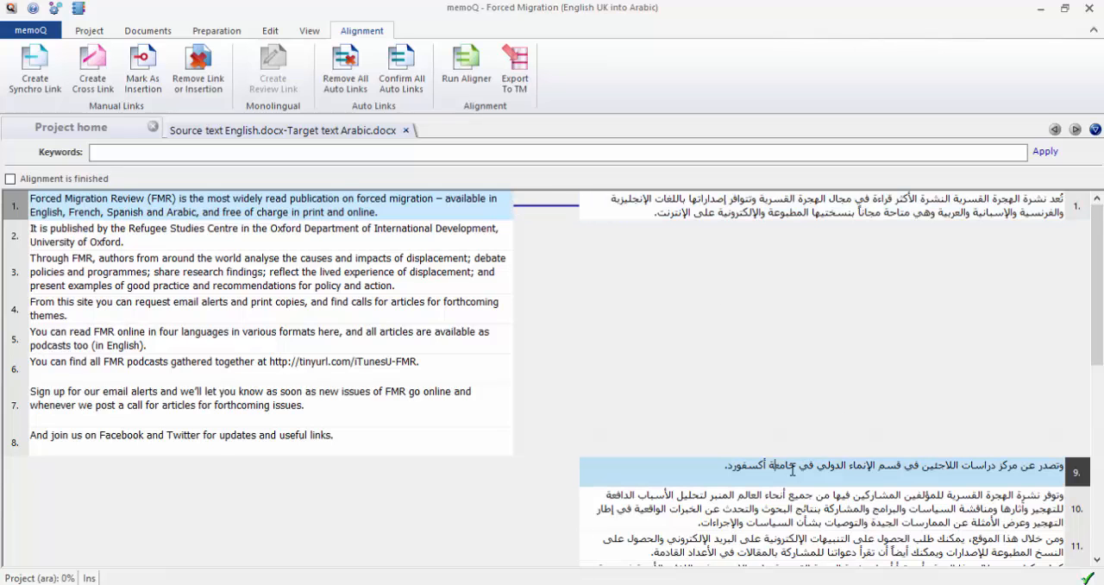
{"action": "left_click", "coordinate": [449, 238]}
{"action": "right_click", "coordinate": [449, 238]}
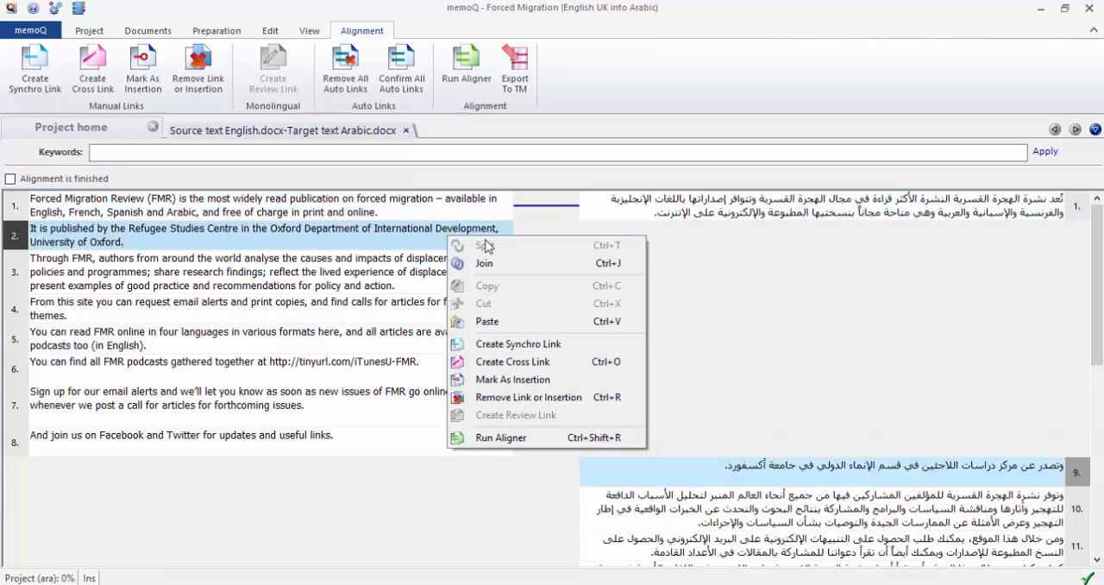
{"action": "left_click", "coordinate": [522, 345]}
Create synchro links joining the third and fourth English segments to their matching Arabic segments.
{"action": "left_click", "coordinate": [640, 478]}
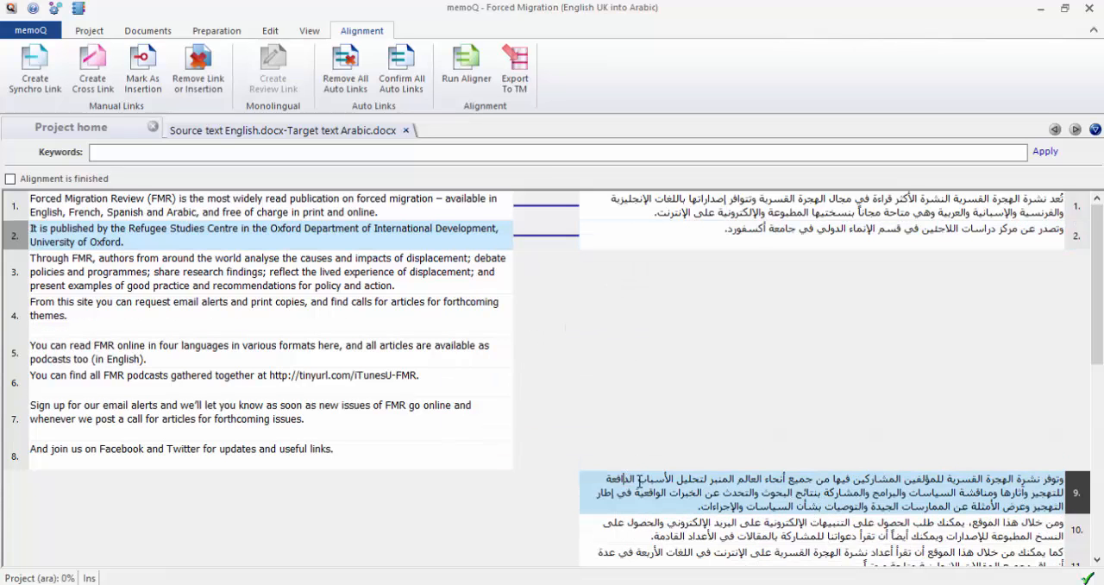
{"action": "left_click", "coordinate": [477, 270]}
{"action": "right_click", "coordinate": [491, 261]}
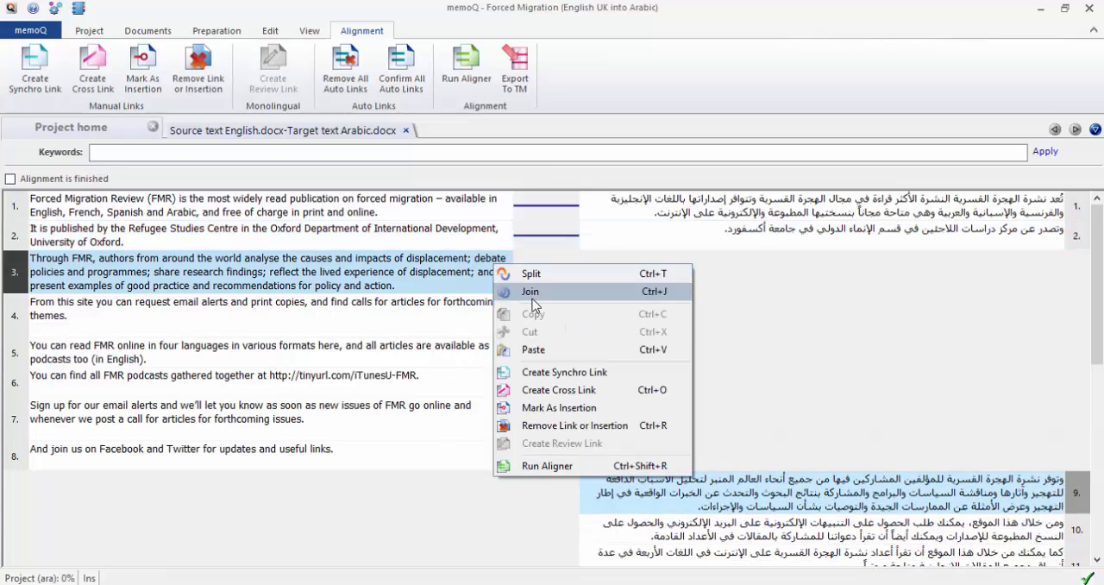
{"action": "left_click", "coordinate": [608, 372]}
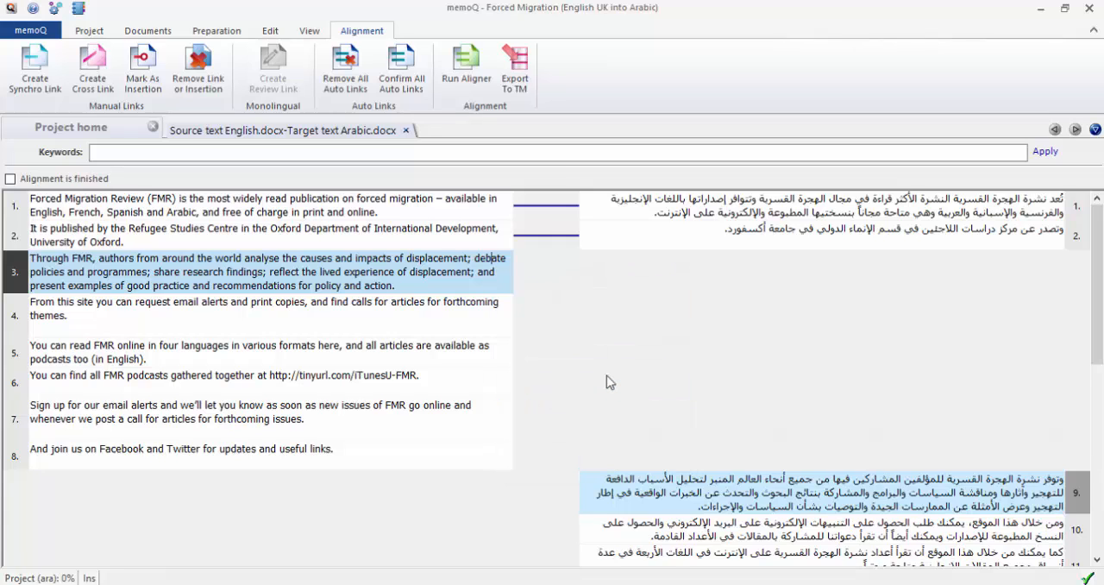
{"action": "left_click", "coordinate": [635, 470]}
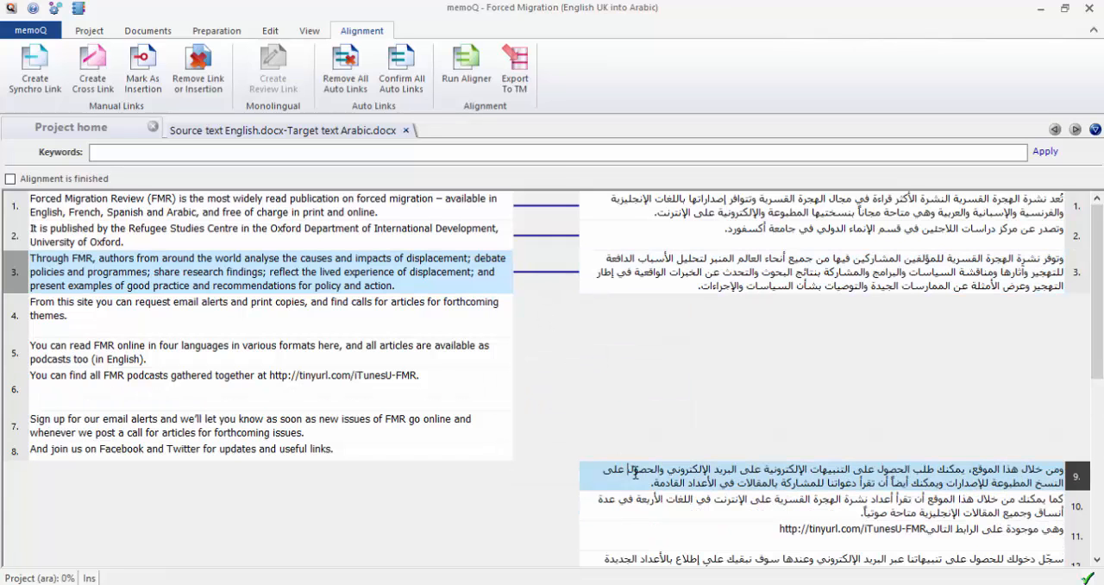
{"action": "left_click", "coordinate": [472, 315]}
{"action": "right_click", "coordinate": [472, 315]}
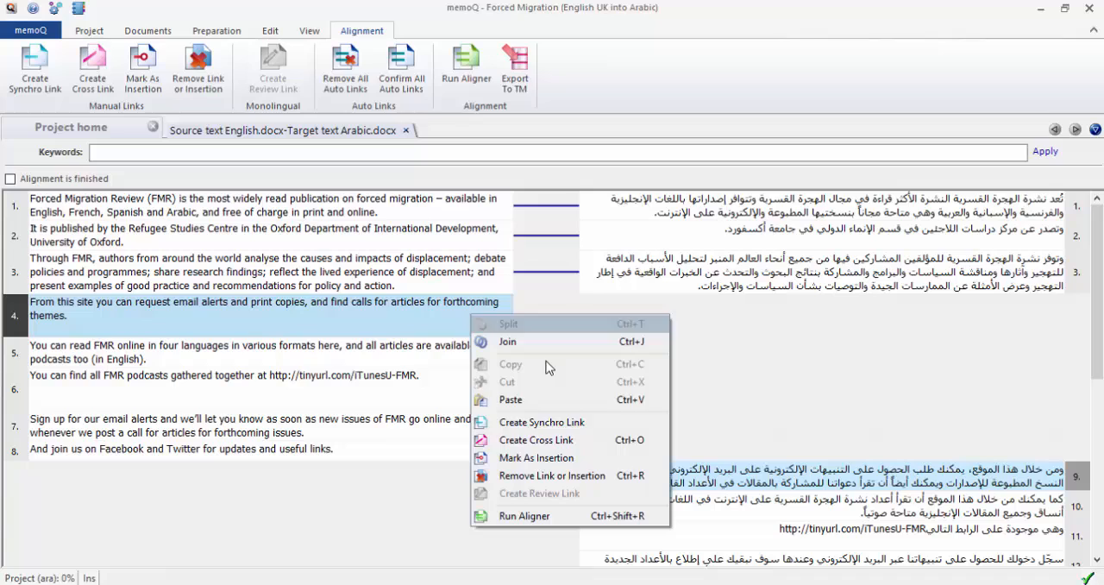
{"action": "left_click", "coordinate": [610, 423]}
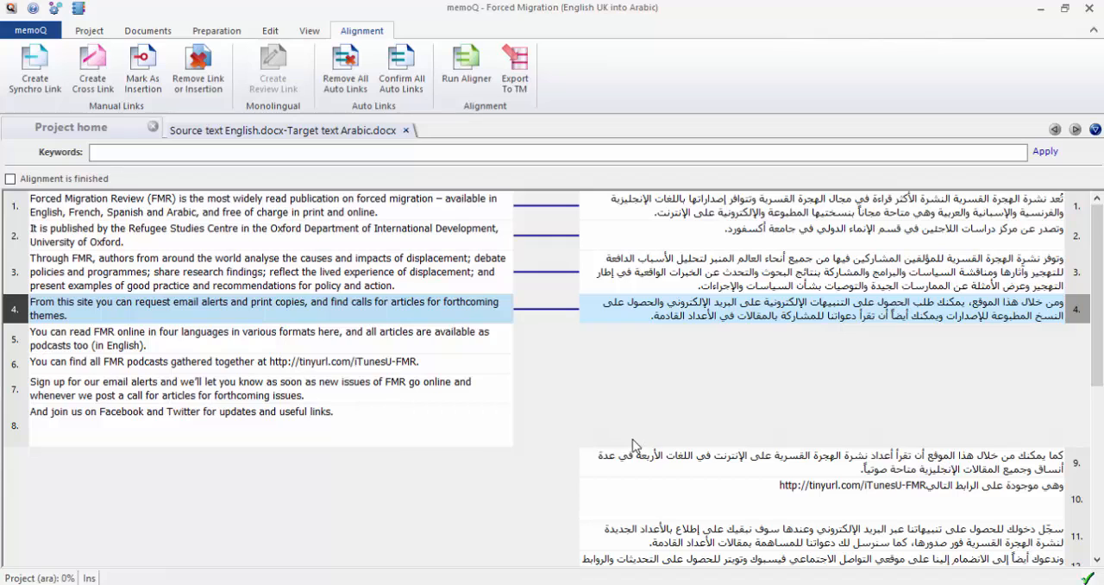
Create synchro links for the fifth and sixth English segments with the corresponding Arabic segments.
{"action": "left_click", "coordinate": [460, 334]}
{"action": "right_click", "coordinate": [460, 335]}
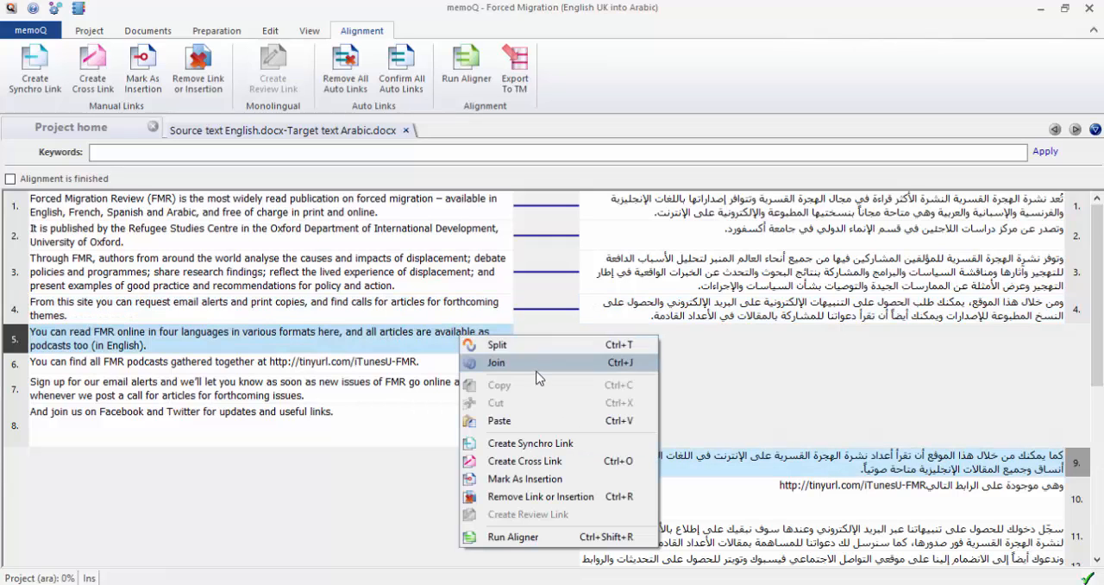
{"action": "left_click", "coordinate": [566, 444]}
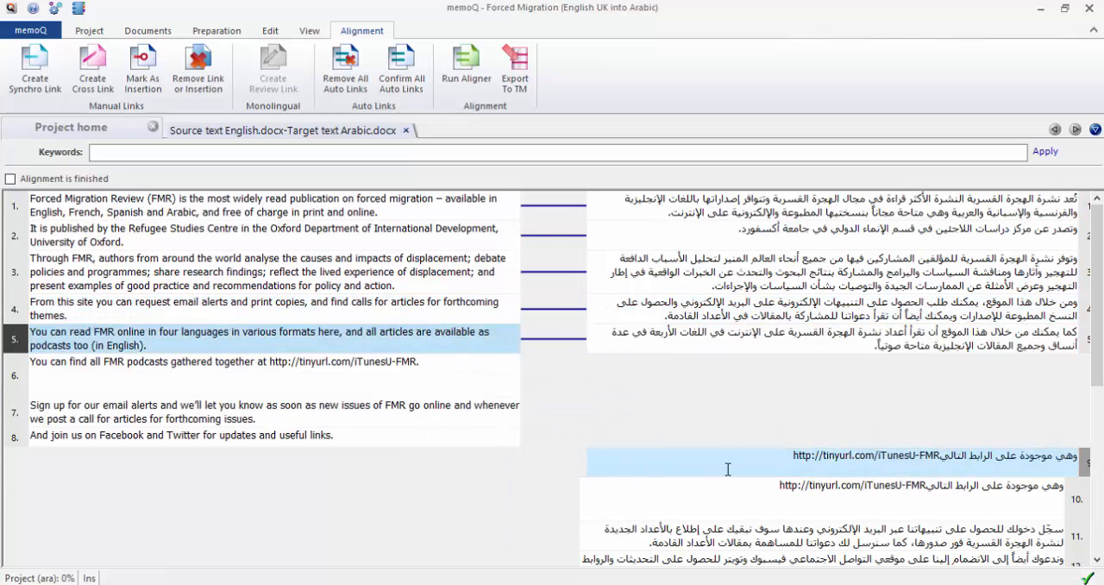
{"action": "left_click", "coordinate": [406, 379]}
{"action": "left_click", "coordinate": [847, 464]}
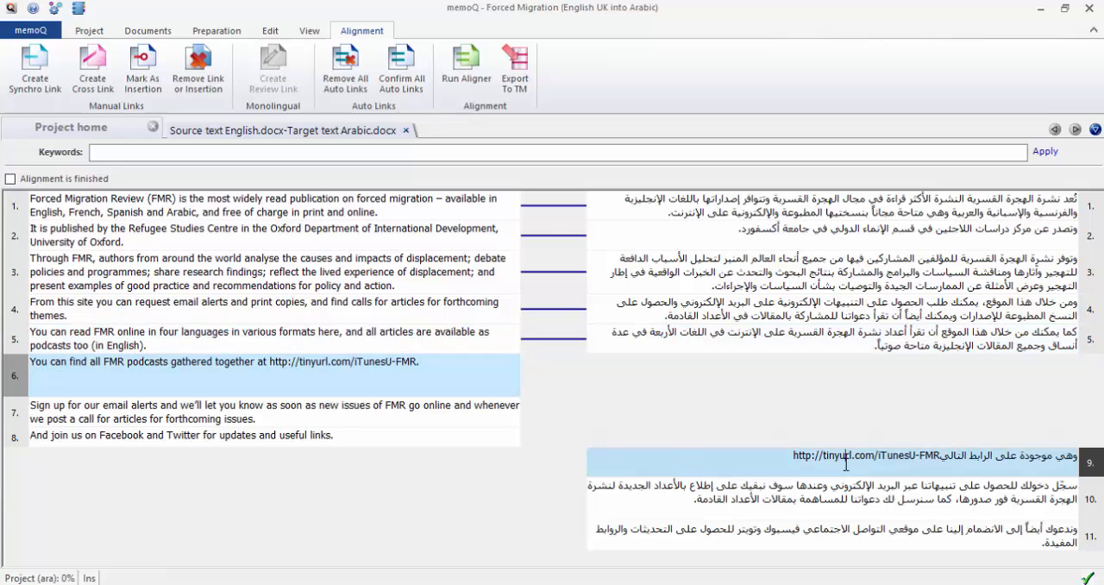
{"action": "right_click", "coordinate": [748, 457]}
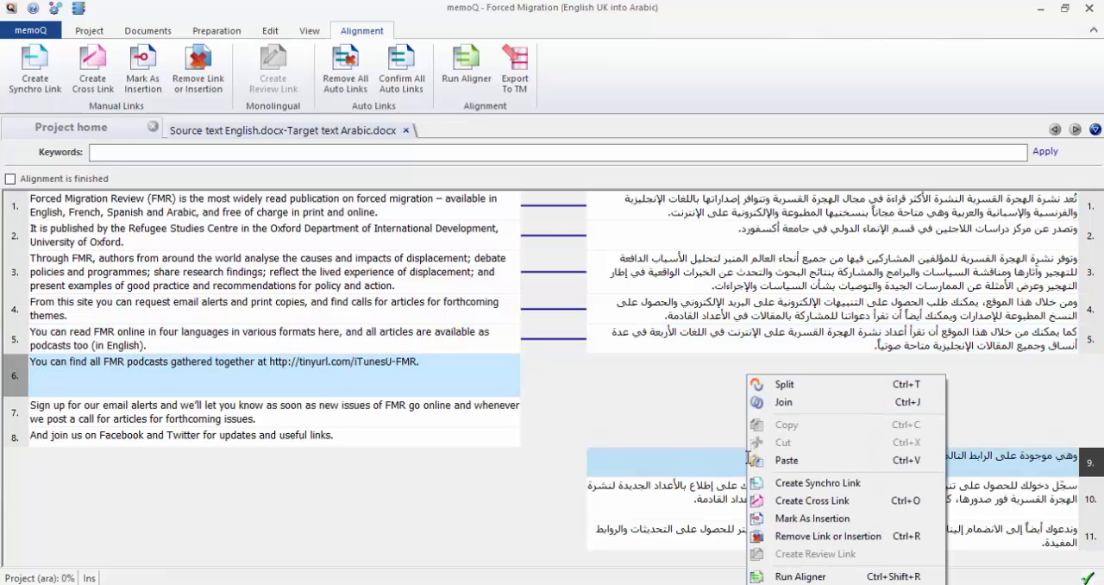
{"action": "left_click", "coordinate": [807, 487]}
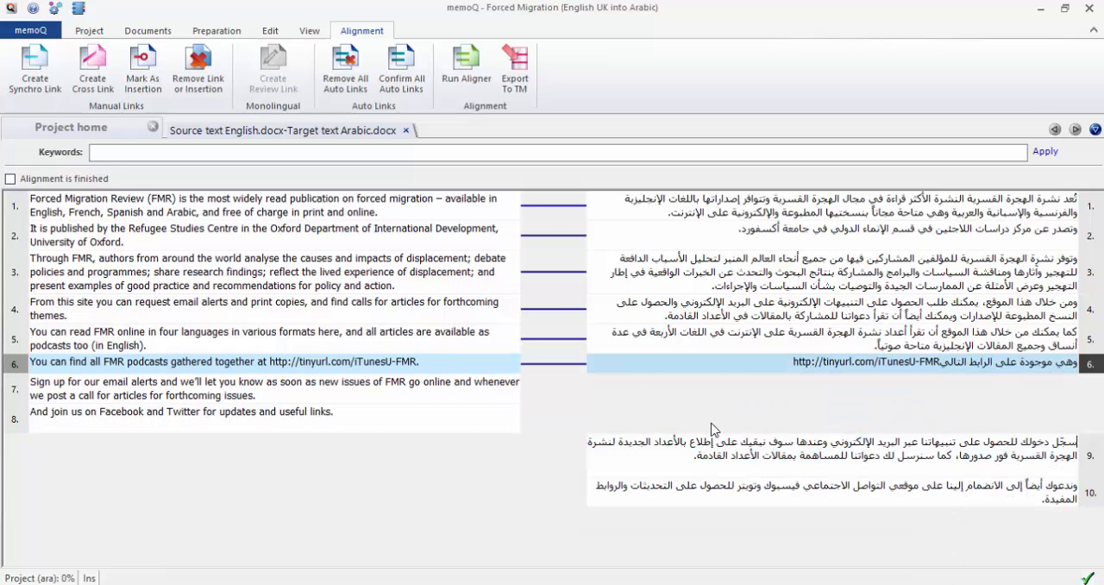
Link the last two English segments, on email alerts and on Facebook and Twitter, to their Arabic translations with synchro links.
{"action": "left_click", "coordinate": [701, 459]}
{"action": "left_click", "coordinate": [464, 394]}
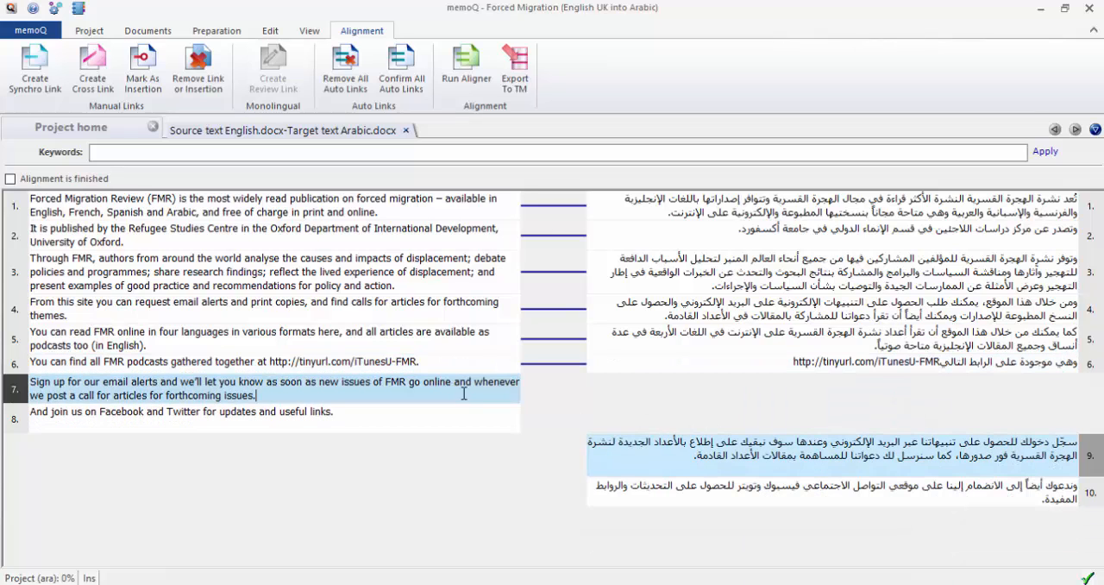
{"action": "right_click", "coordinate": [663, 461]}
{"action": "left_click", "coordinate": [749, 484]}
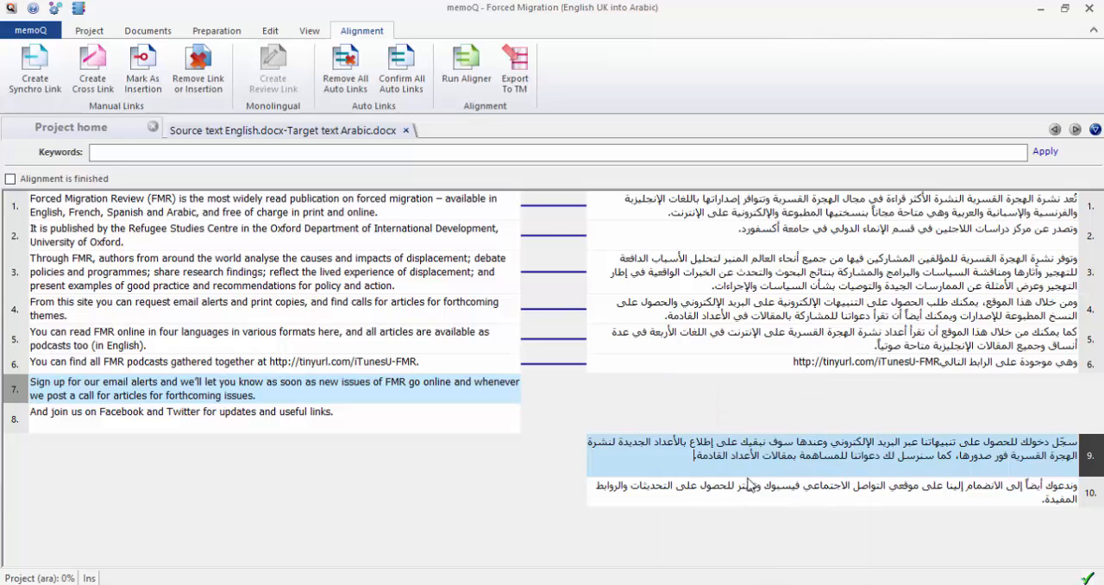
{"action": "left_click", "coordinate": [636, 453]}
{"action": "left_click", "coordinate": [449, 411]}
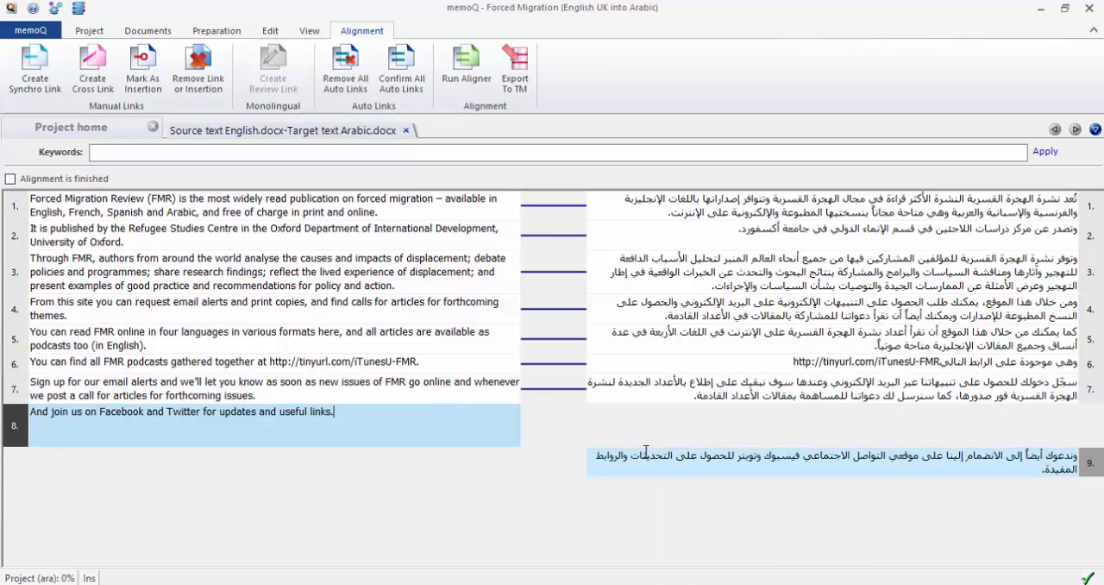
{"action": "right_click", "coordinate": [647, 453]}
{"action": "left_click", "coordinate": [721, 478]}
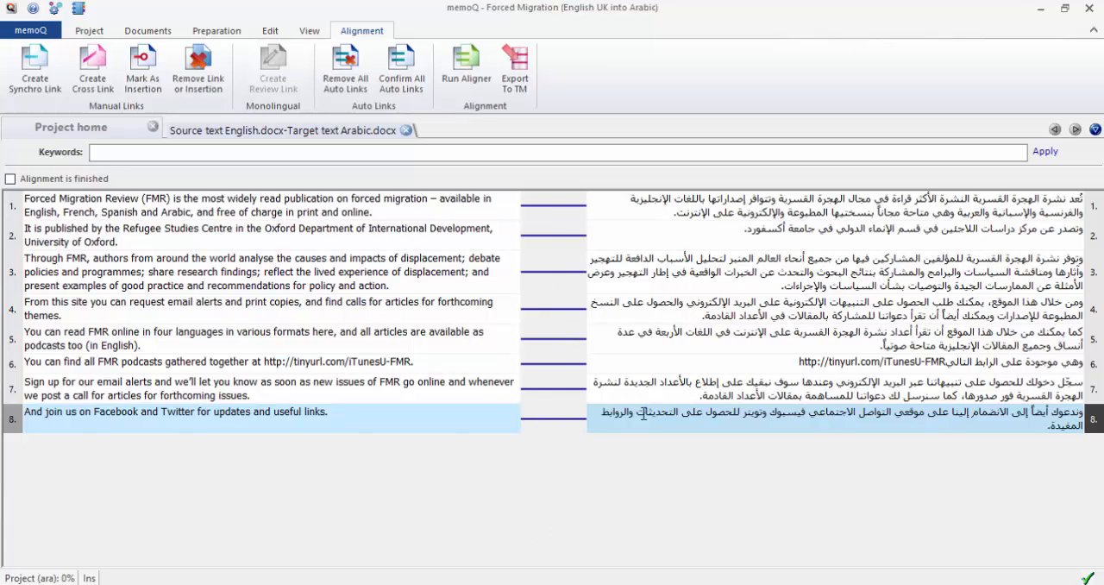
Mark the alignment as finished, export its confirmed links to the Forced Migration English-Arabic translation memory, and close the aligned pair.
{"action": "left_click", "coordinate": [10, 180]}
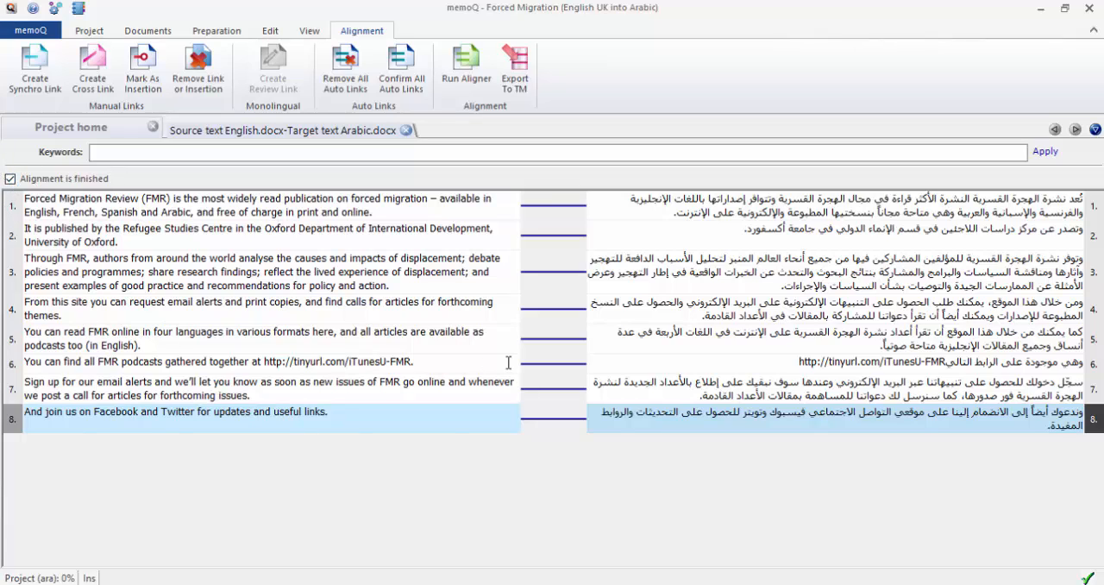
{"action": "left_click", "coordinate": [518, 84]}
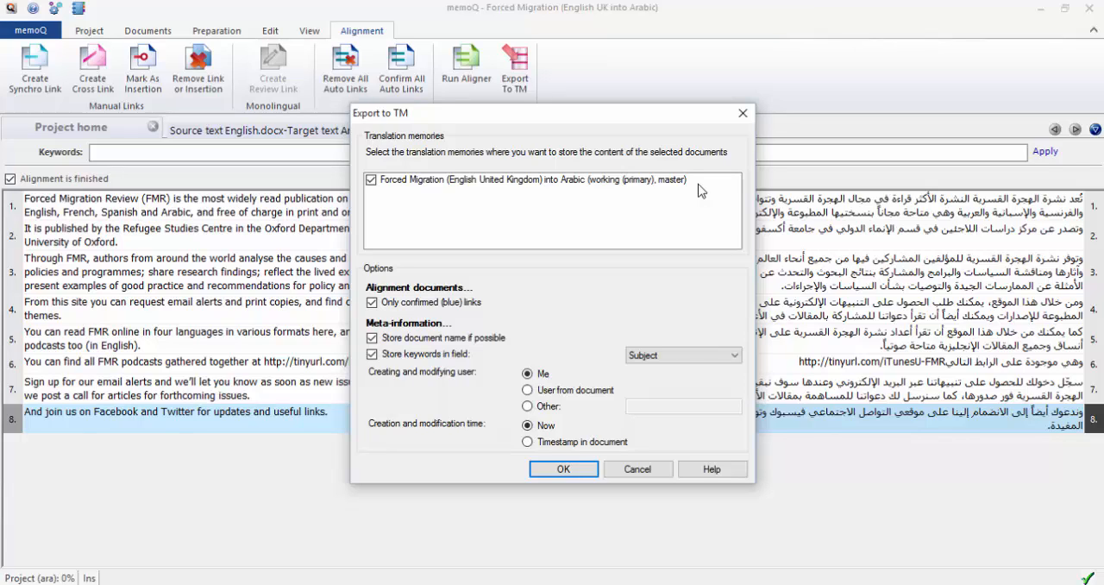
{"action": "left_click", "coordinate": [566, 470]}
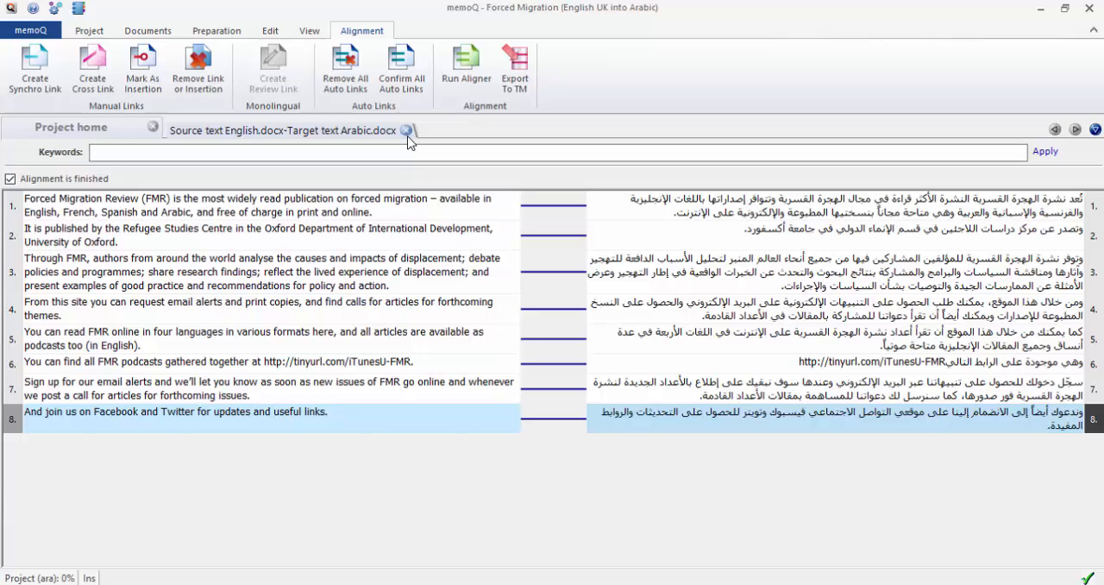
{"action": "left_click", "coordinate": [406, 130]}
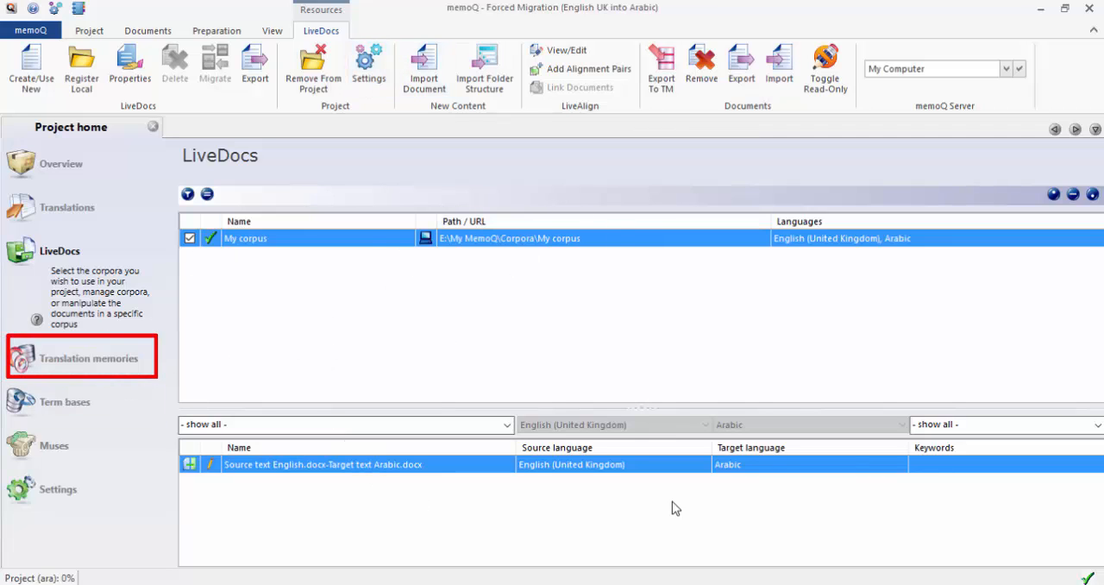
Open the project's Forced Migration (English United Kingdom) into Arabic translation memory for editing, unfiltered and sorted by ID in ascending order.
{"action": "left_click", "coordinate": [108, 356]}
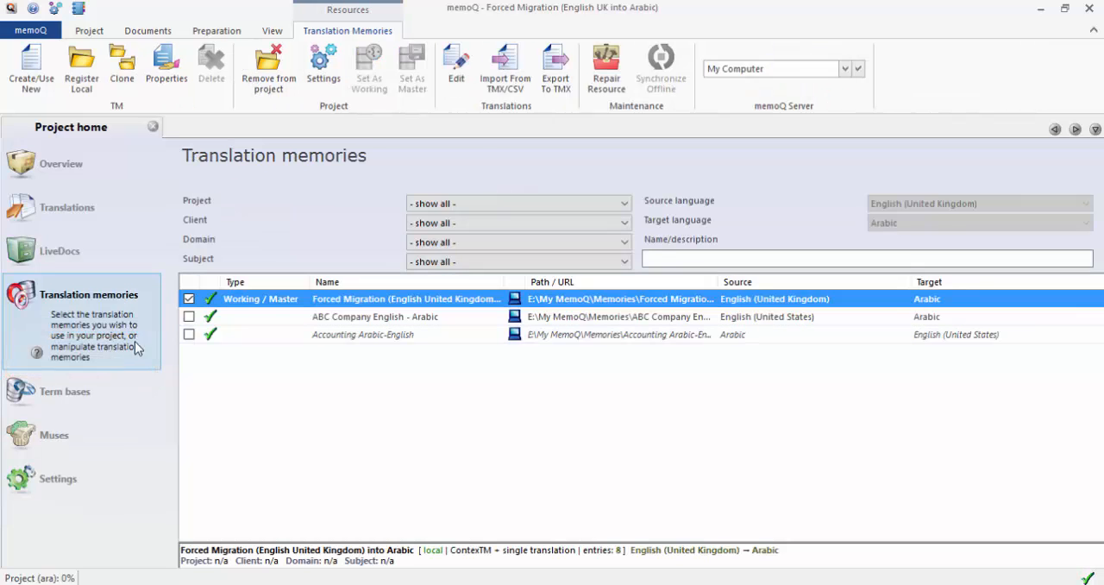
{"action": "right_click", "coordinate": [318, 302]}
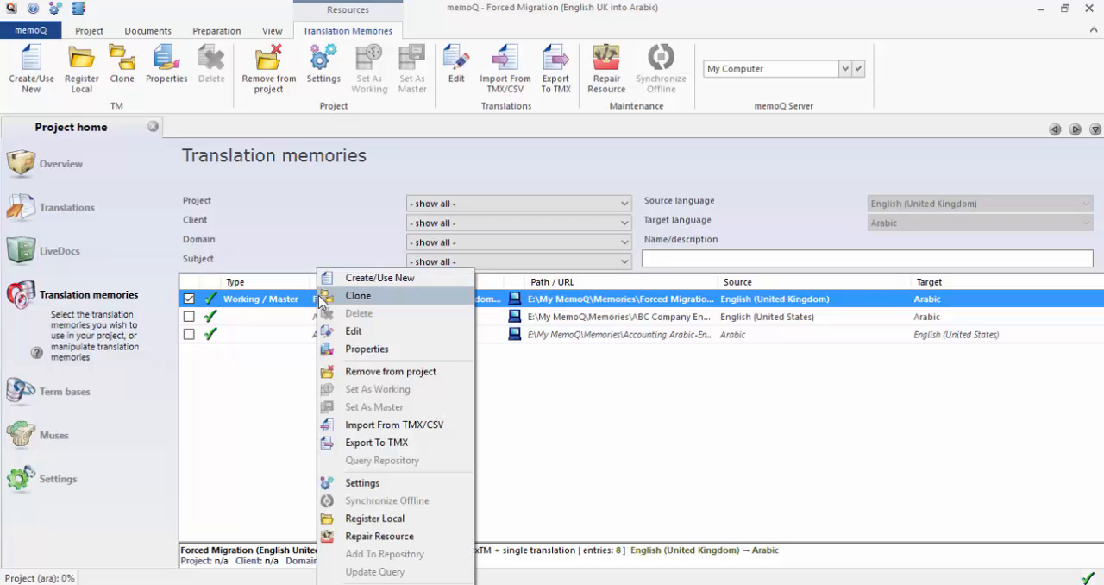
{"action": "left_click", "coordinate": [362, 336]}
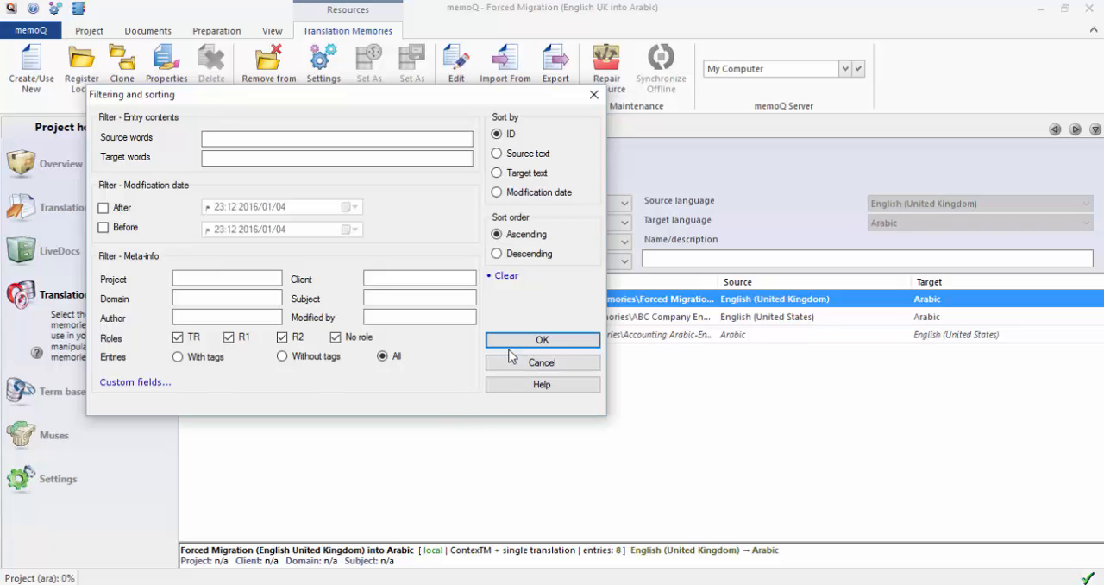
{"action": "left_click", "coordinate": [567, 345]}
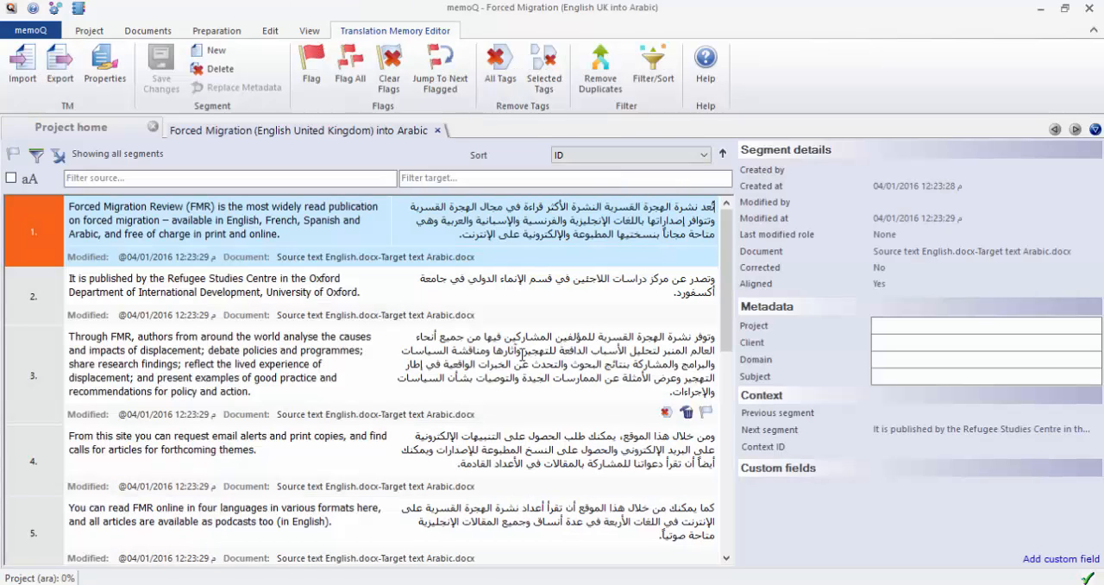
Review all entries in the translation memory to check that each English segment is paired with its Arabic translation.
{"action": "scroll", "coordinate": [560, 394], "scroll_direction": "down", "scroll_amount": 3}
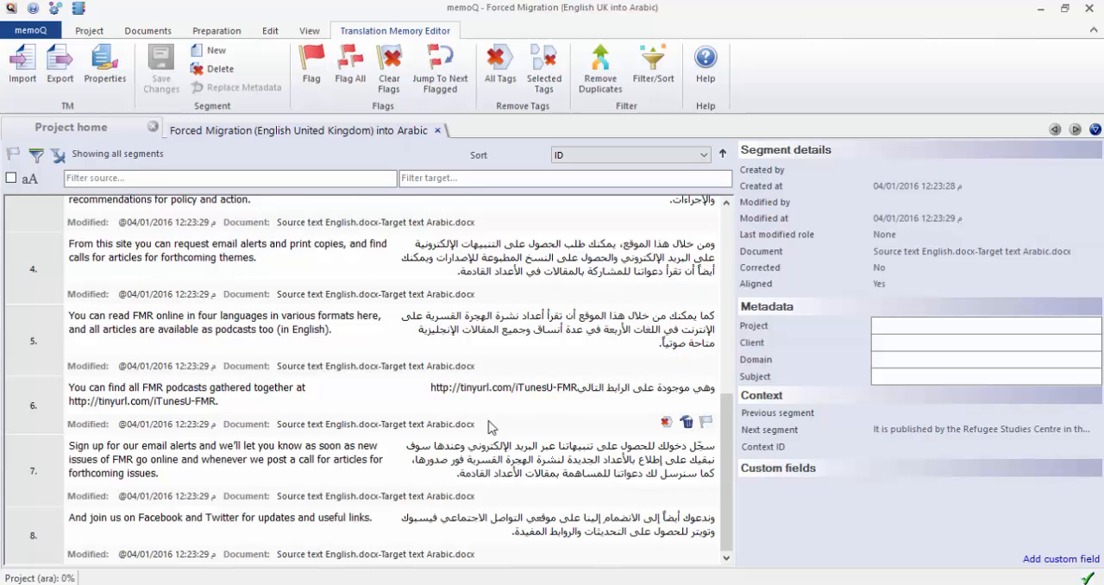
{"action": "scroll", "coordinate": [518, 365], "scroll_direction": "up", "scroll_amount": 4}
{"action": "scroll", "coordinate": [537, 394], "scroll_direction": "down", "scroll_amount": 3}
{"action": "scroll", "coordinate": [565, 372], "scroll_direction": "down", "scroll_amount": 2}
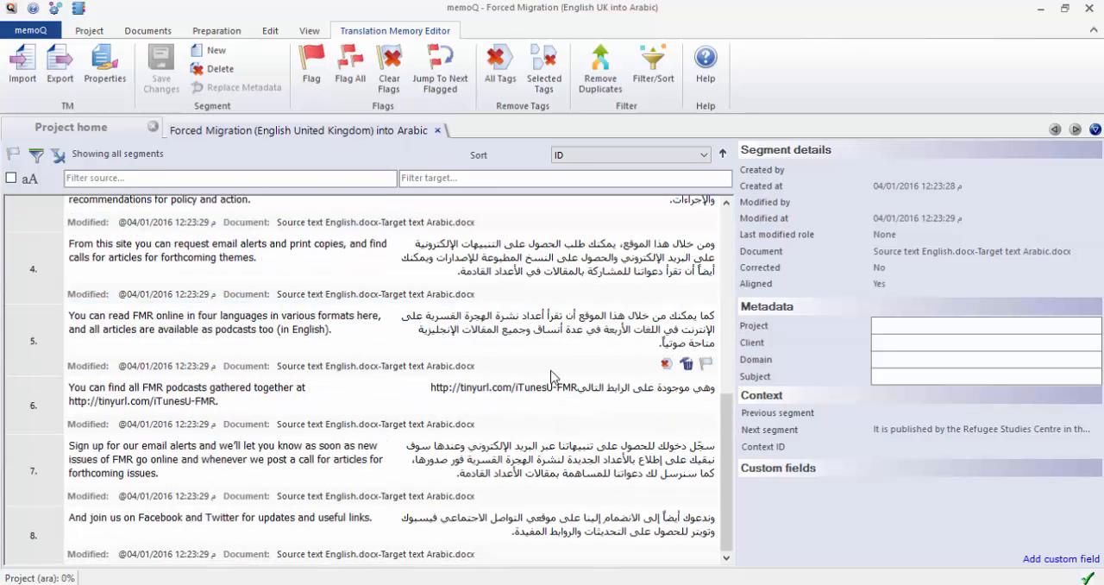
{"action": "scroll", "coordinate": [558, 522], "scroll_direction": "up", "scroll_amount": 3}
{"action": "scroll", "coordinate": [553, 522], "scroll_direction": "up", "scroll_amount": 1}
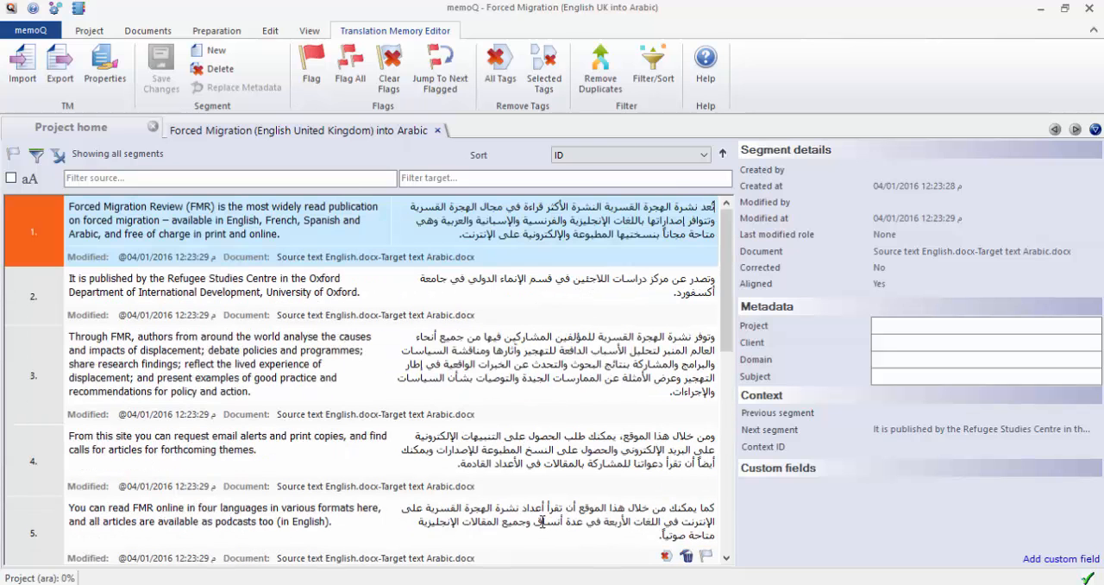